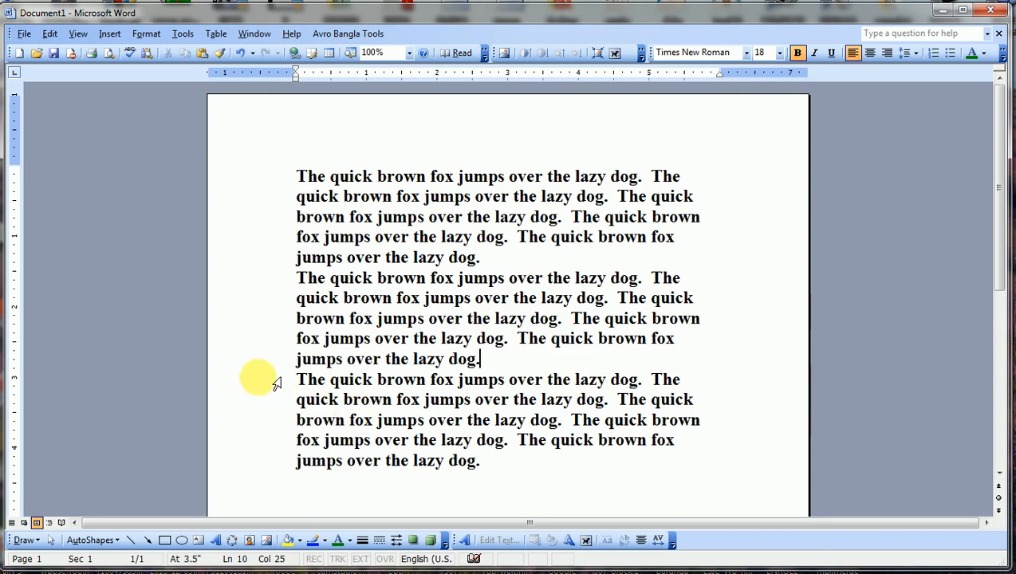
Select the bold sample text from the second paragraph's last line to the end.
drag(271, 365, 624, 471)
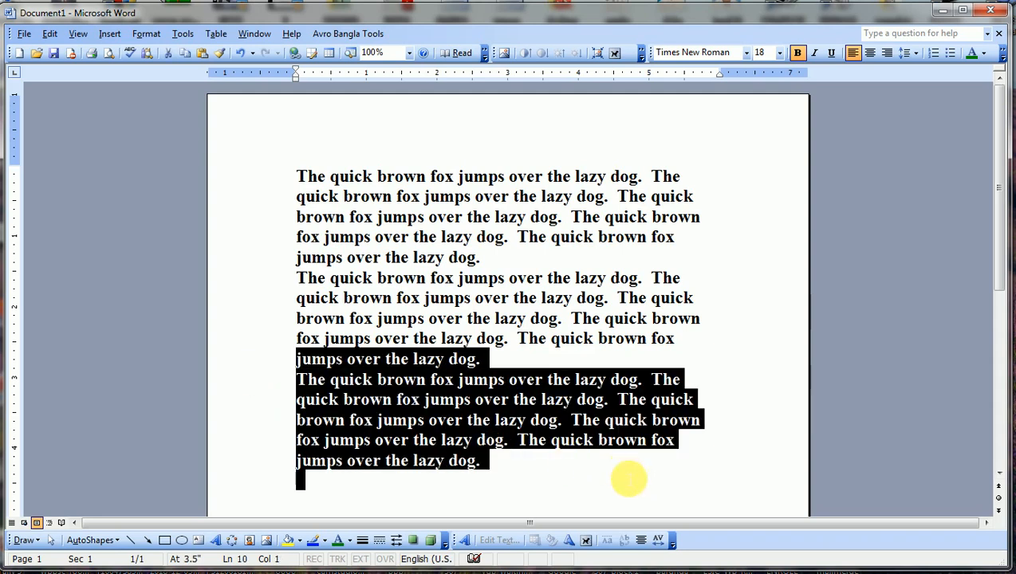
Delete the selected text, add blank lines above, and write 'To' on the top line.
key(Delete)
key(Return)
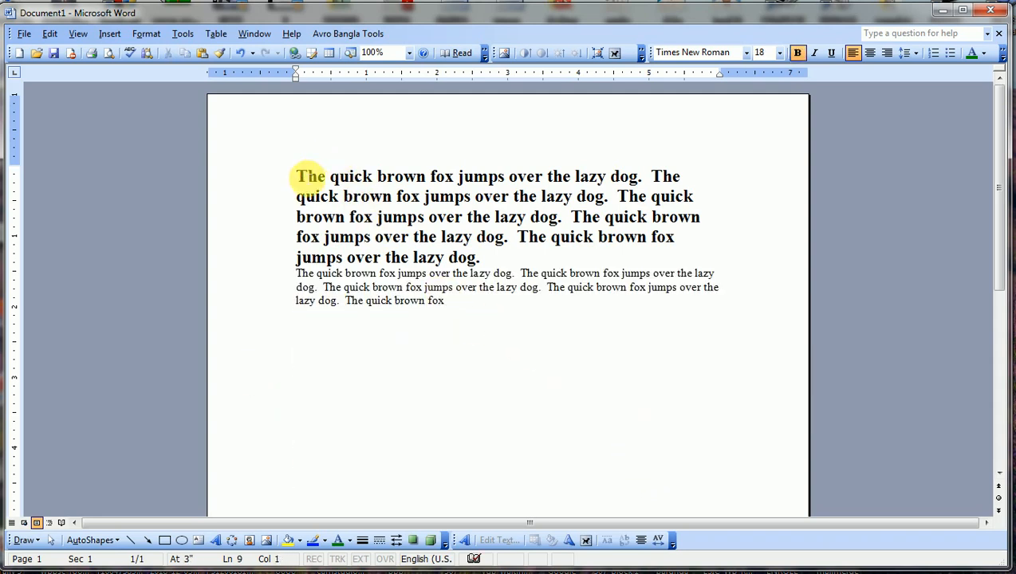
key(Return)
key(Return)
key(Return)
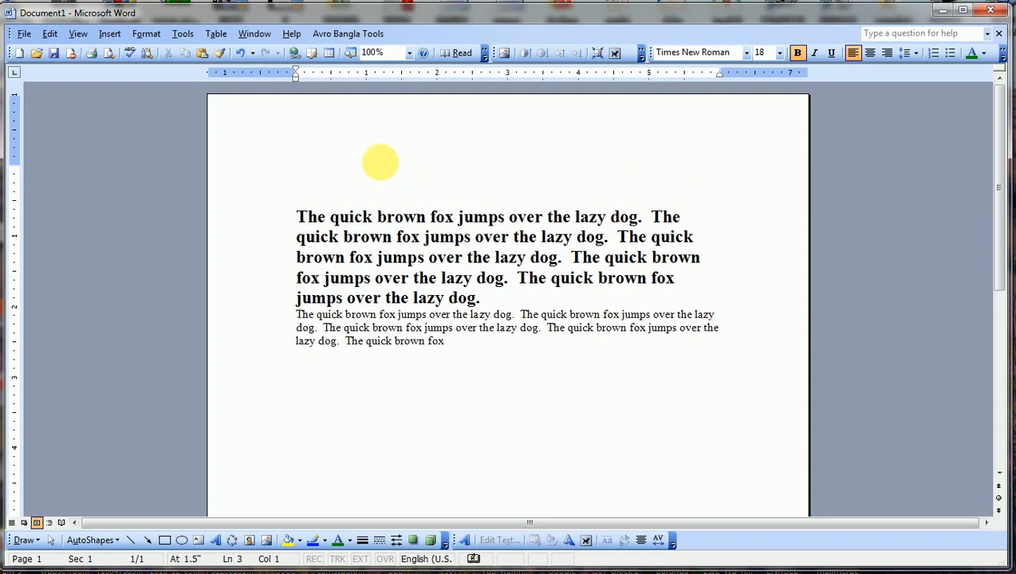
click(332, 165)
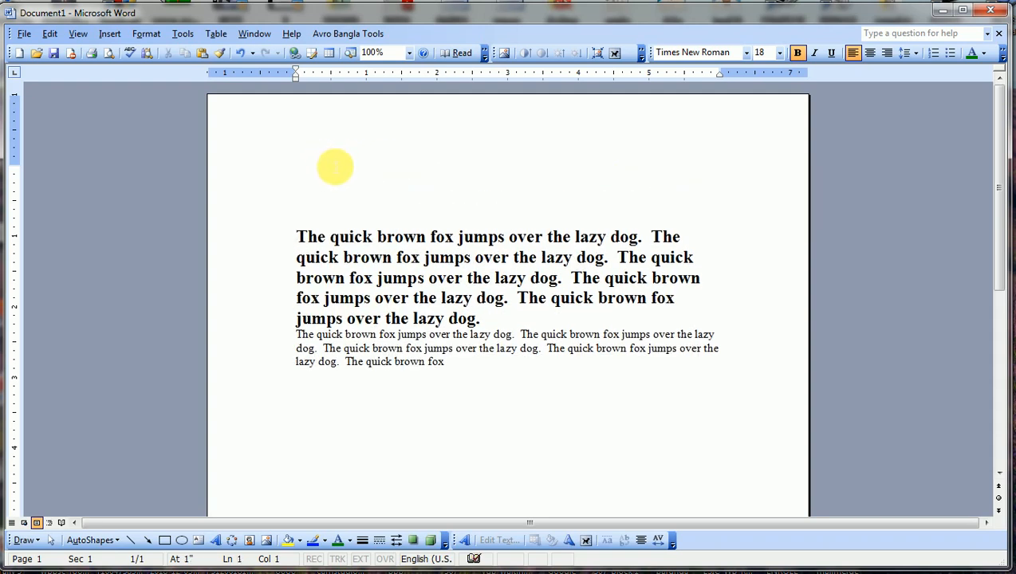
text(to)
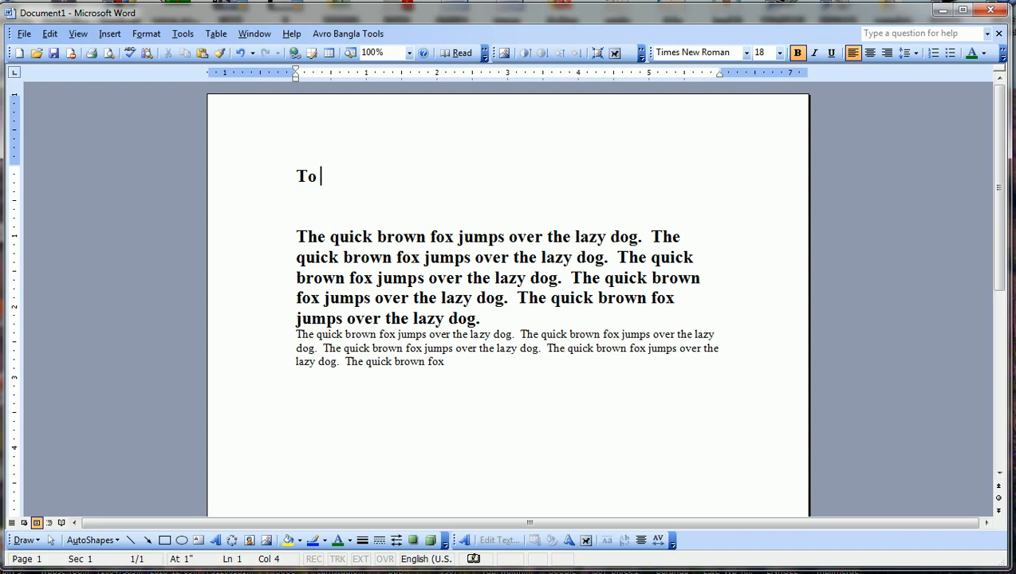
Add a tab-indented 'By' sign-off with the sender's name below the body text.
click(515, 380)
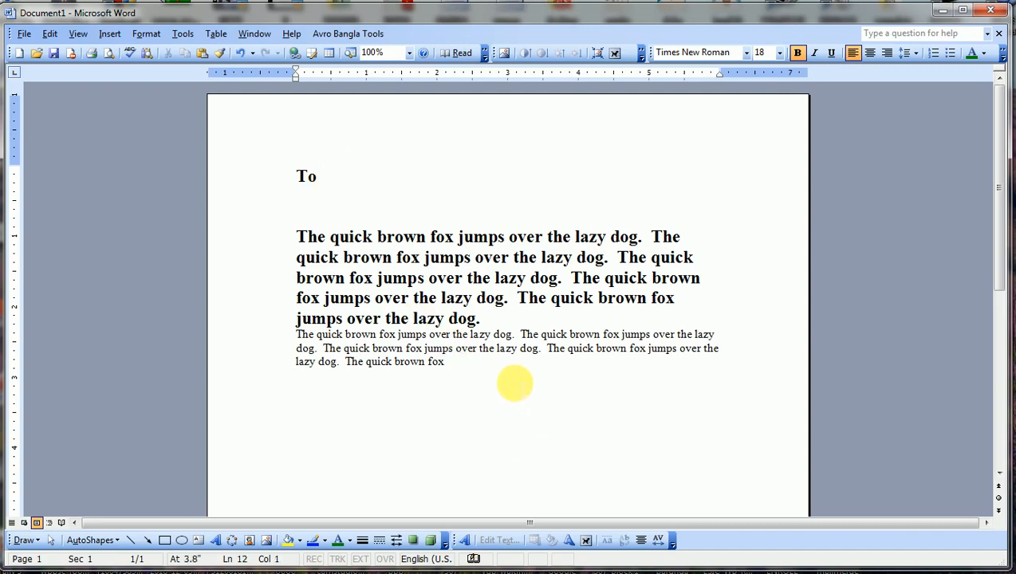
key(Return)
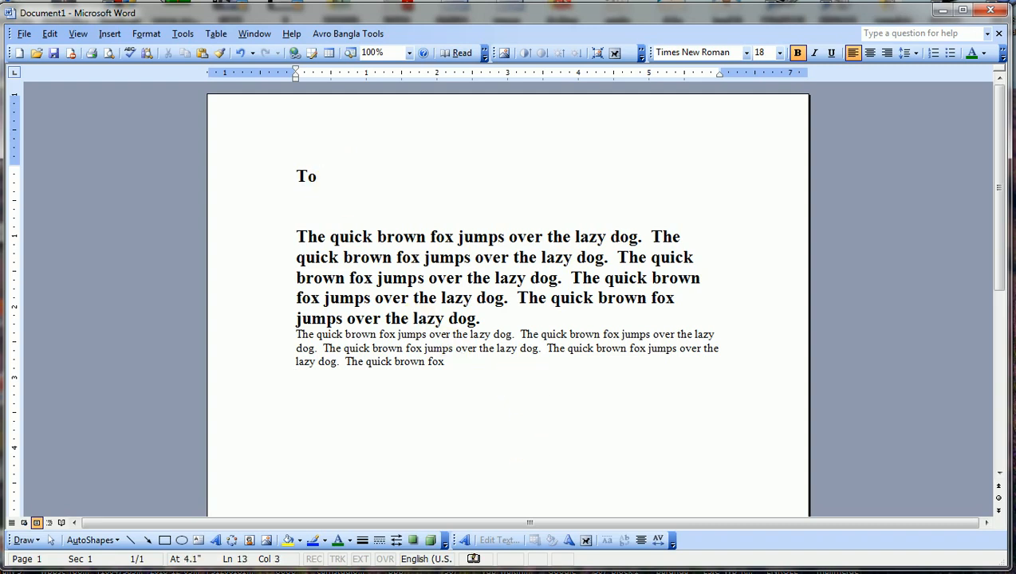
key(Tab)
key(Tab)
key(Tab)
text(by)
key(Return)
key(Tab)
key(Tab)
key(Tab)
text(RI)
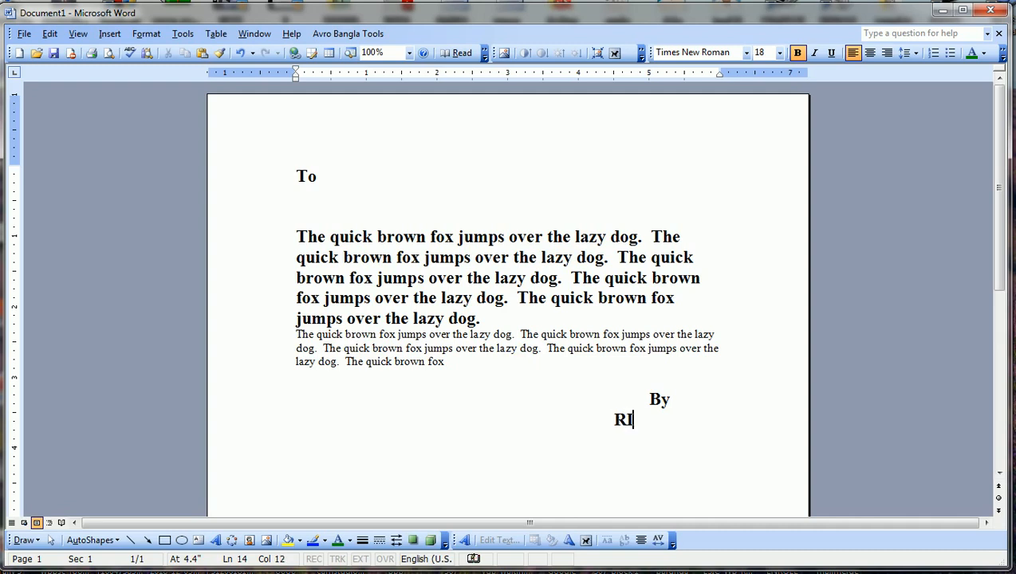
text(CCE )
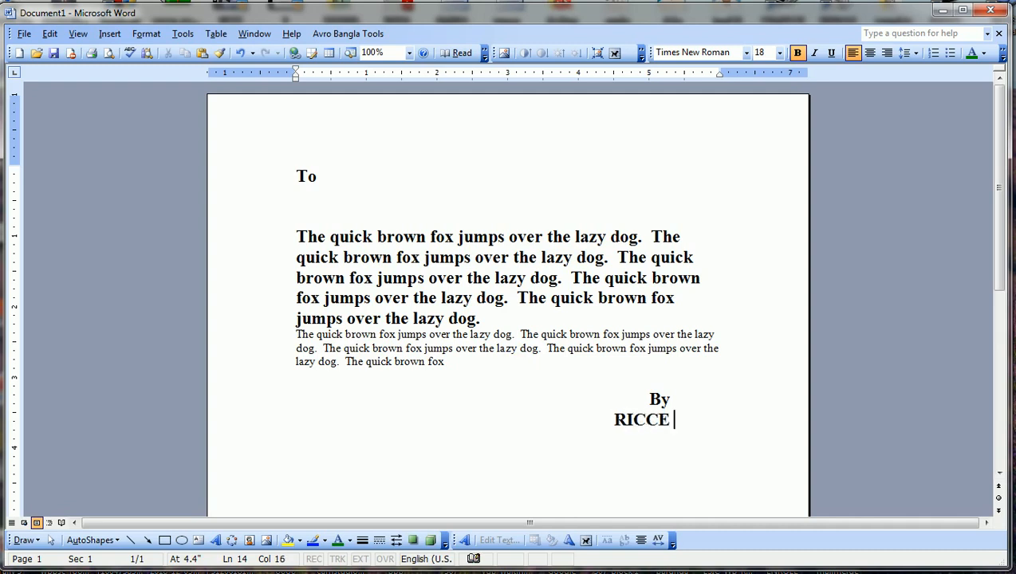
text(RAIDIGHI)
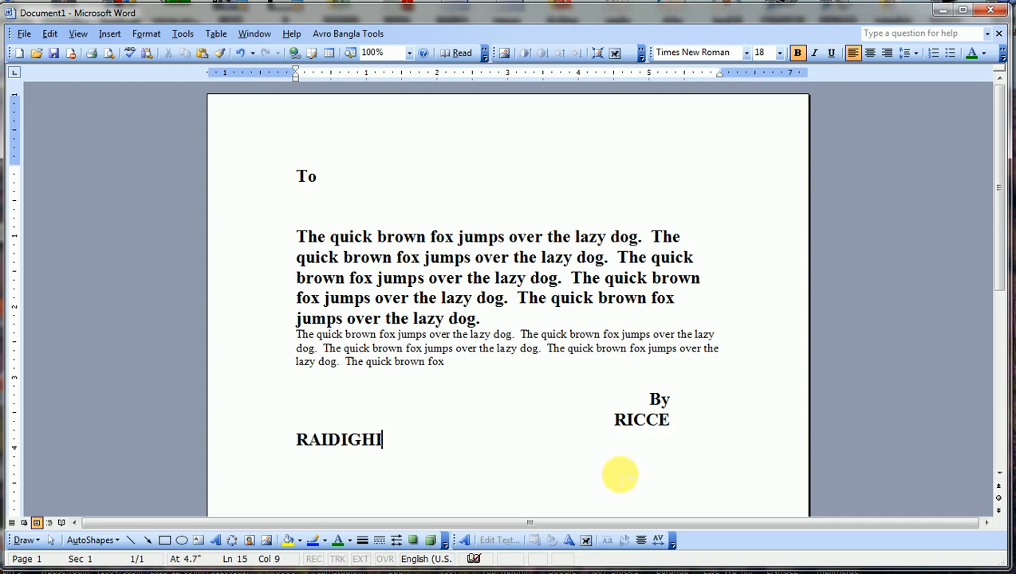
Remove extra spacing before the sender's name so it fits on one line.
click(620, 422)
key(BackSpace)
key(BackSpace)
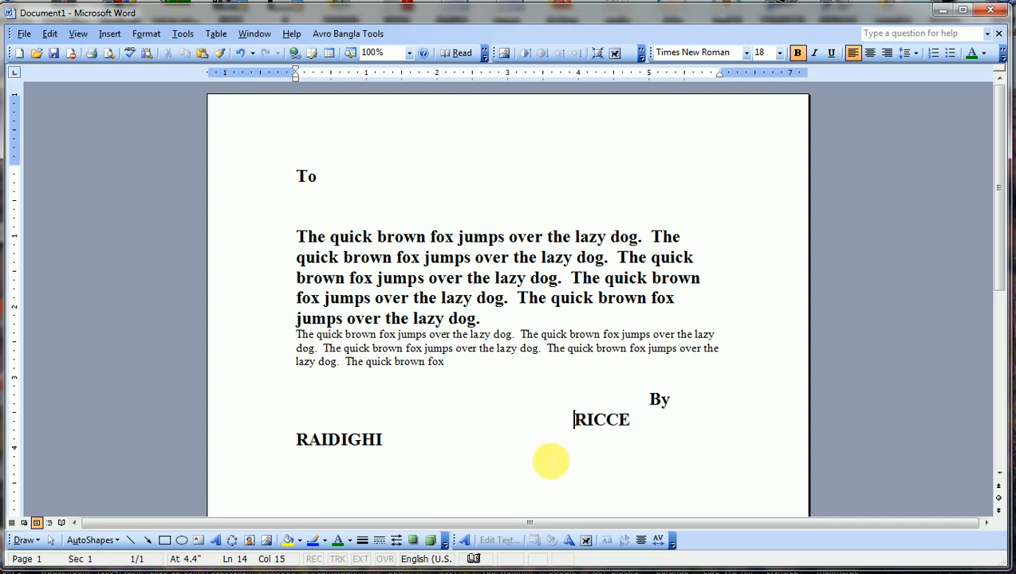
key(BackSpace)
key(Left)
key(Left)
key(Left)
key(Left)
key(Left)
key(Left)
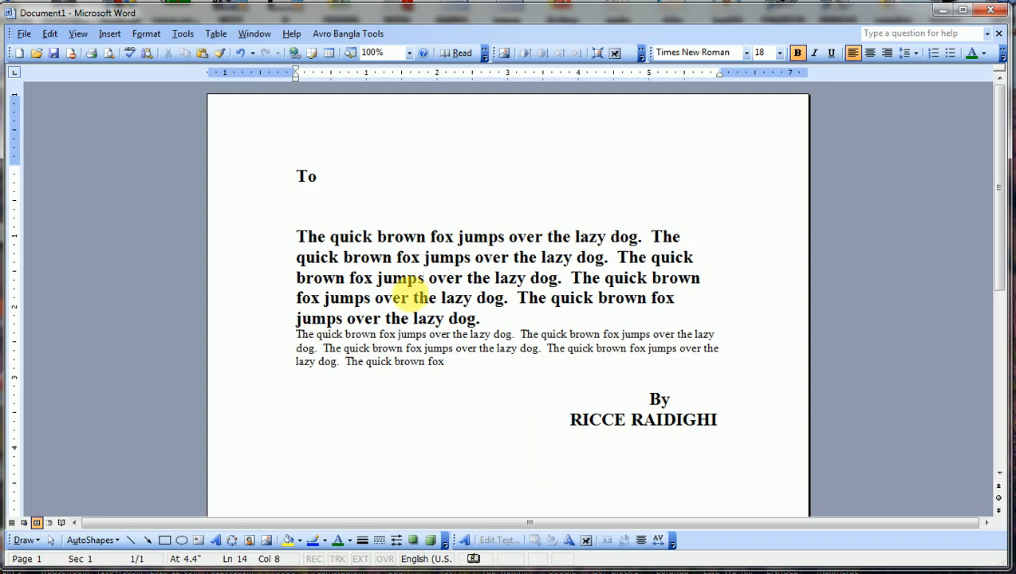
click(321, 182)
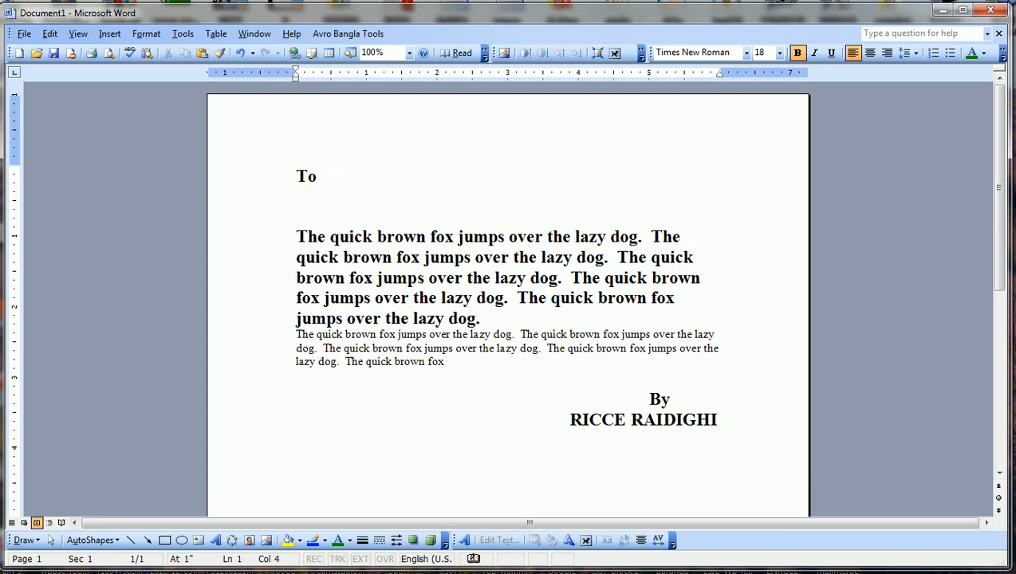
Start the Letters and Mailings mail merge wizard with Letters as the document type.
click(185, 35)
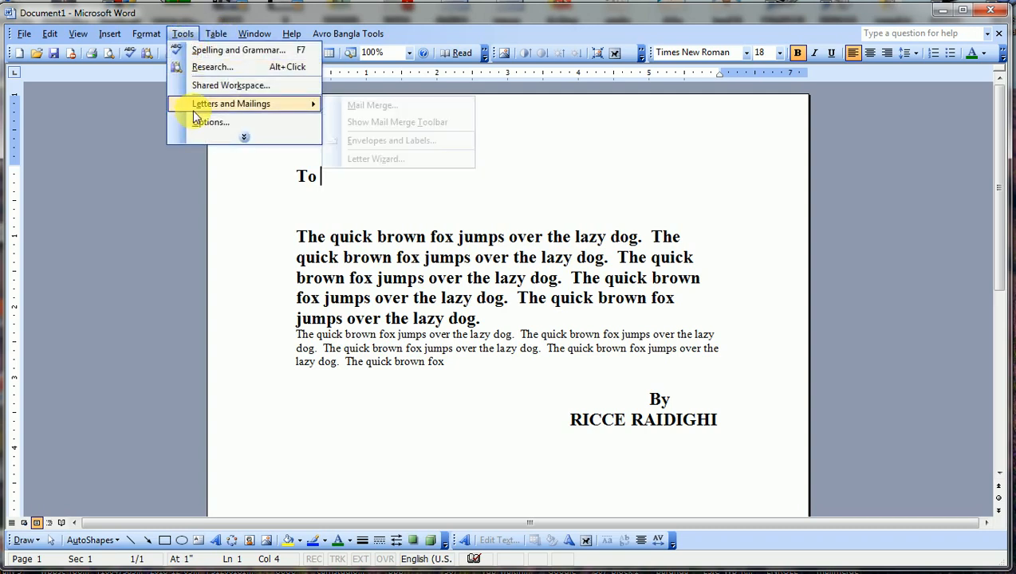
mouse_move(311, 113)
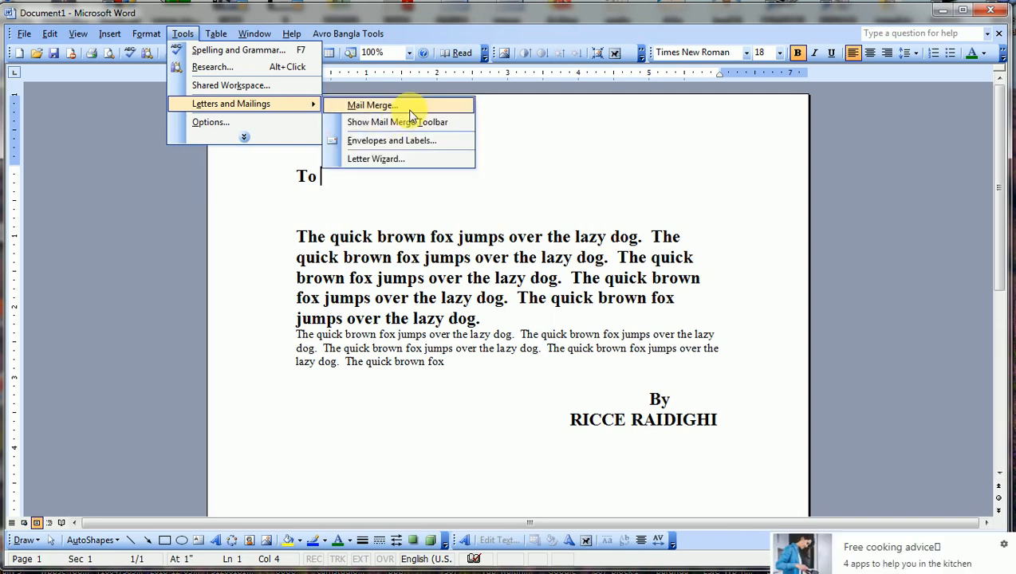
click(371, 106)
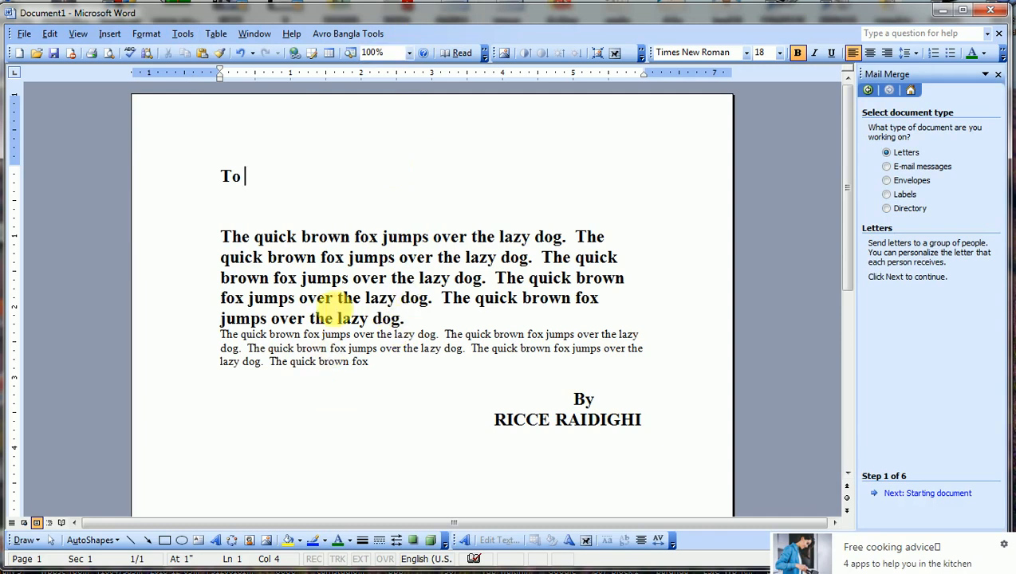
click(888, 195)
click(888, 181)
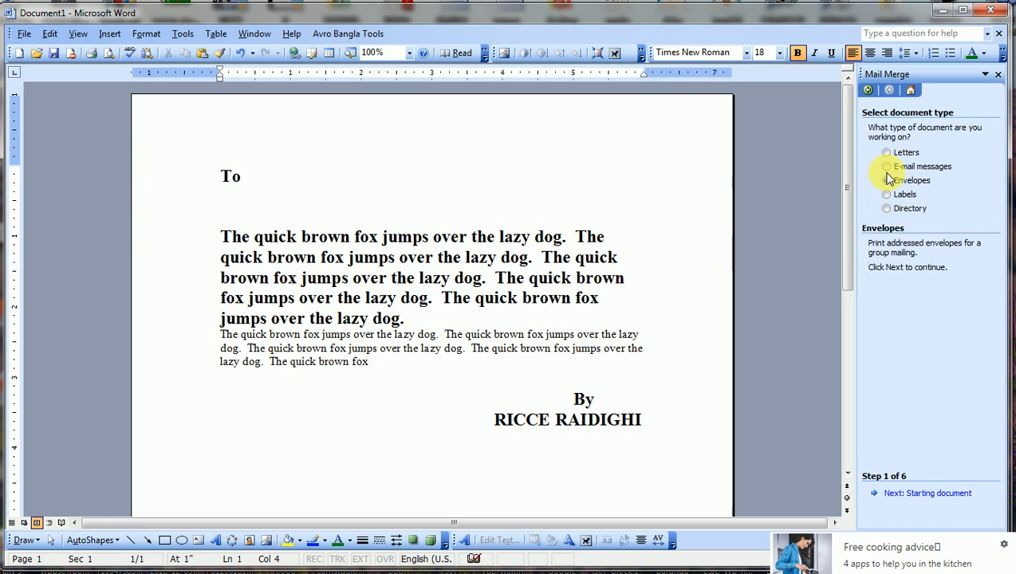
click(892, 153)
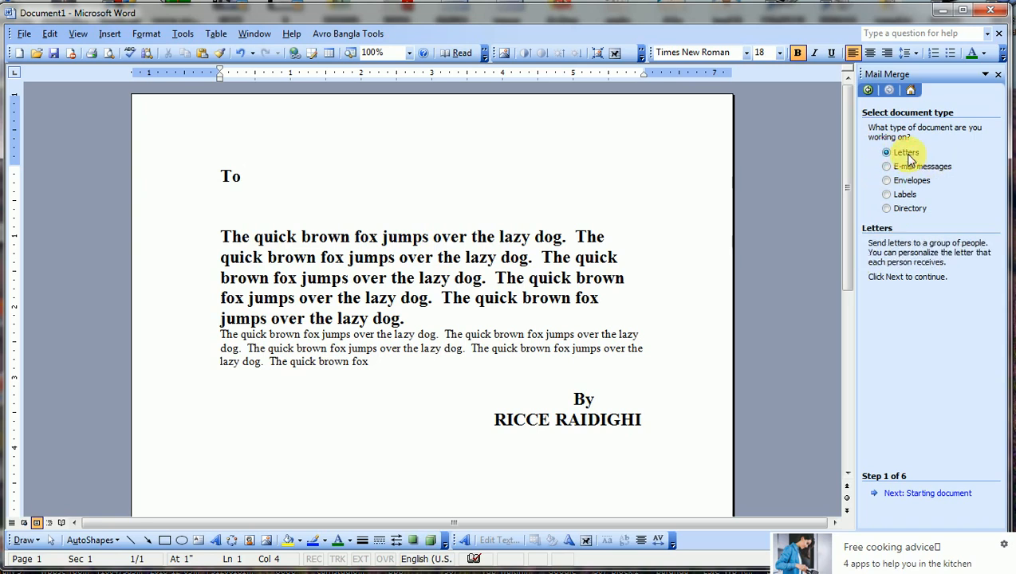
click(900, 493)
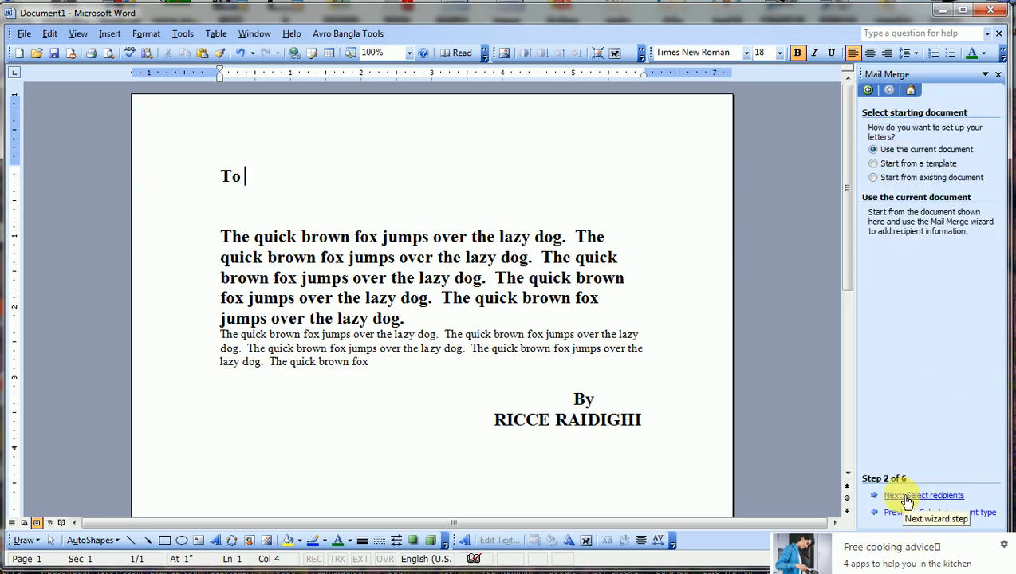
Base the letters on the current document and choose to type a new recipient list.
click(886, 163)
click(879, 149)
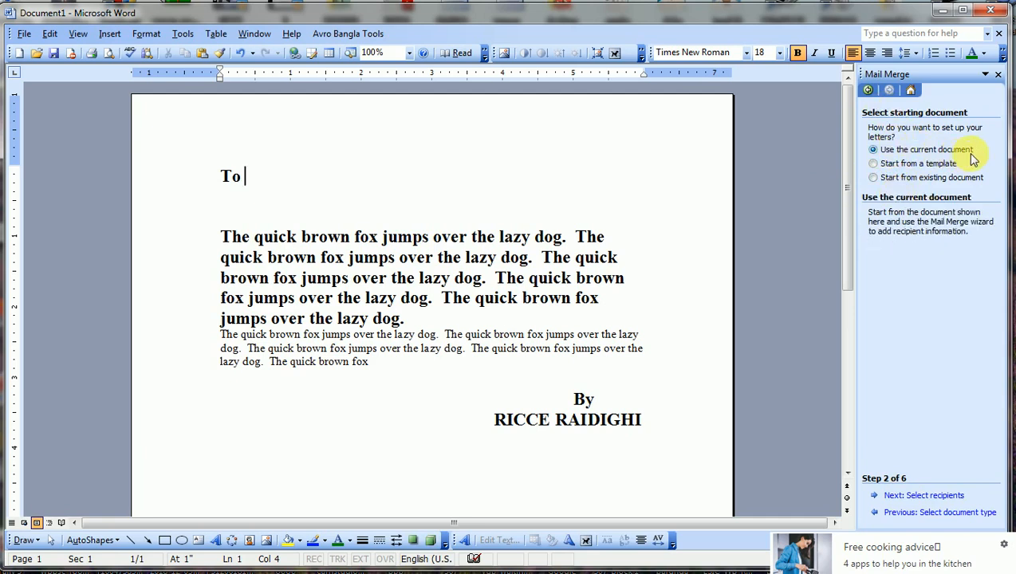
click(893, 496)
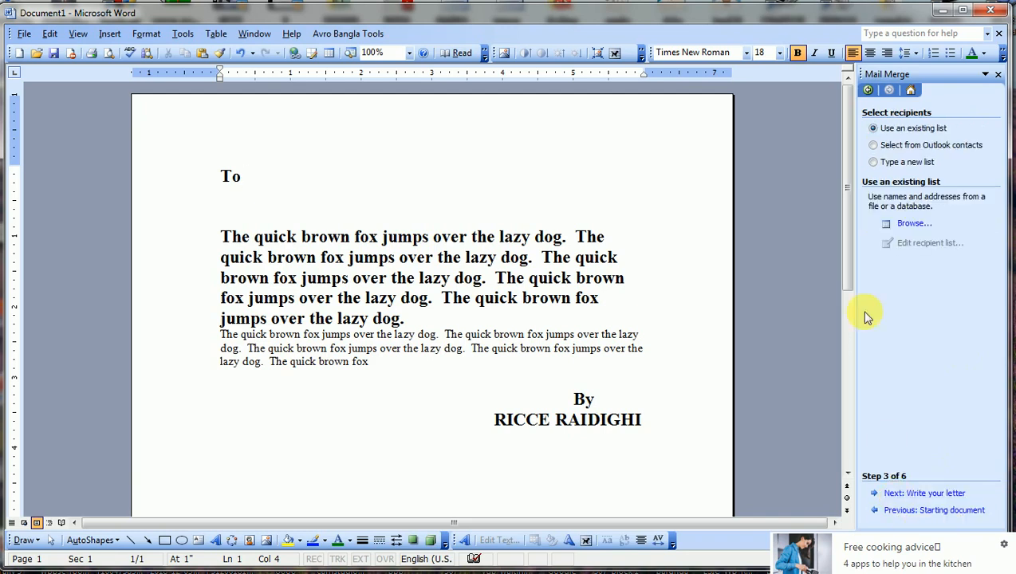
click(925, 166)
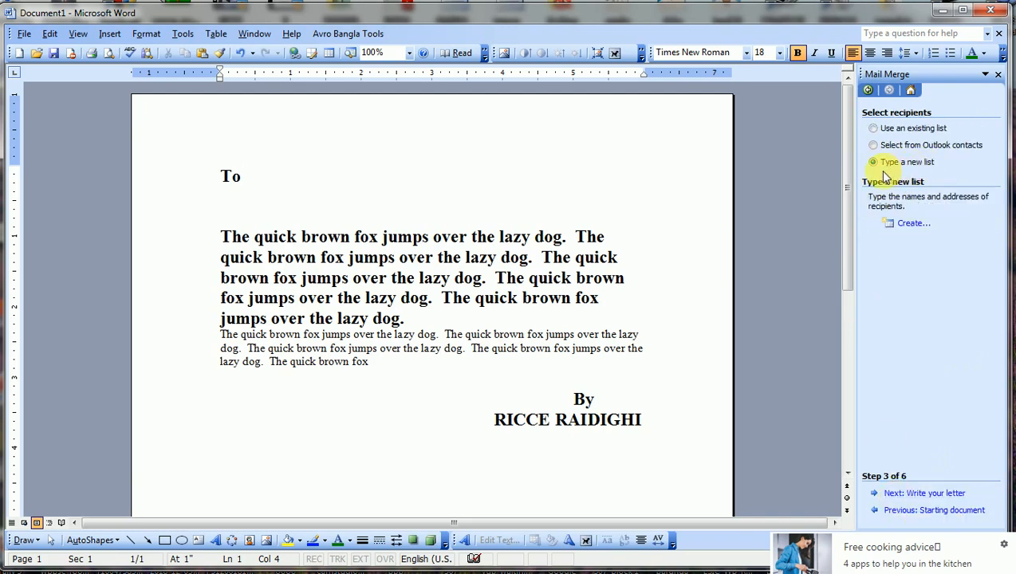
In Customize Address List, delete the Title, First Name, Last Name, Company and Address Line fields.
click(915, 226)
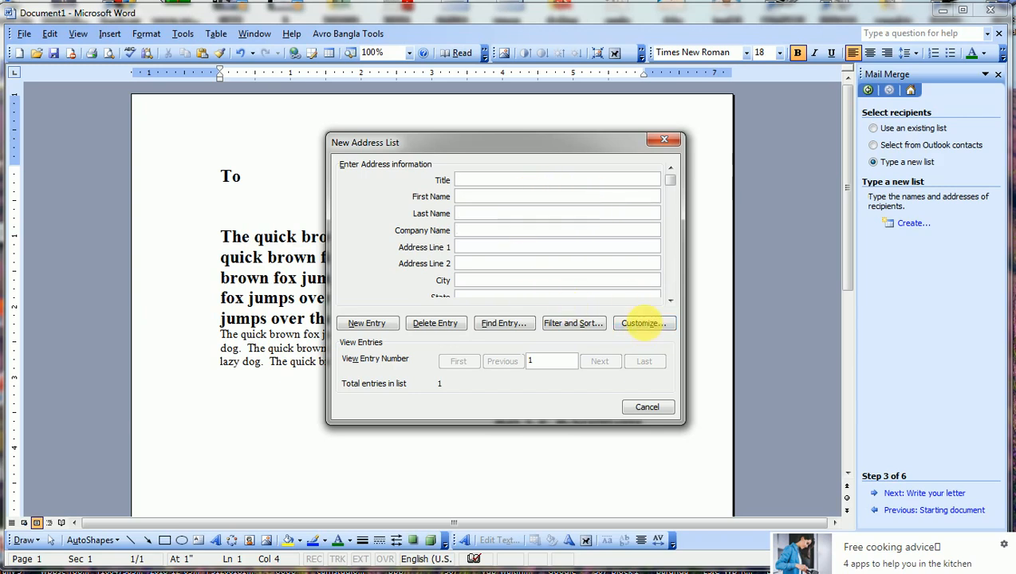
click(643, 326)
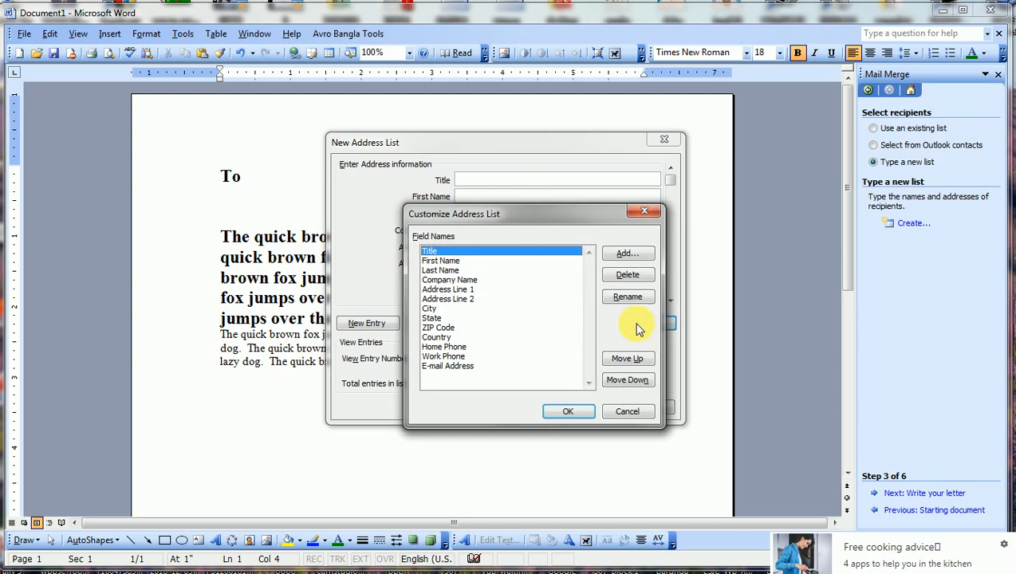
click(628, 275)
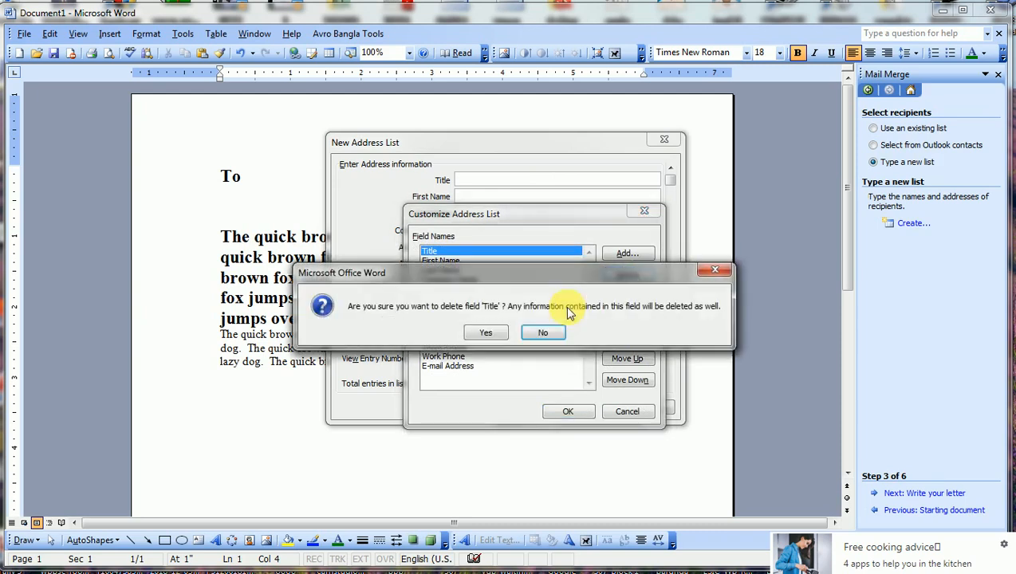
click(483, 331)
click(628, 275)
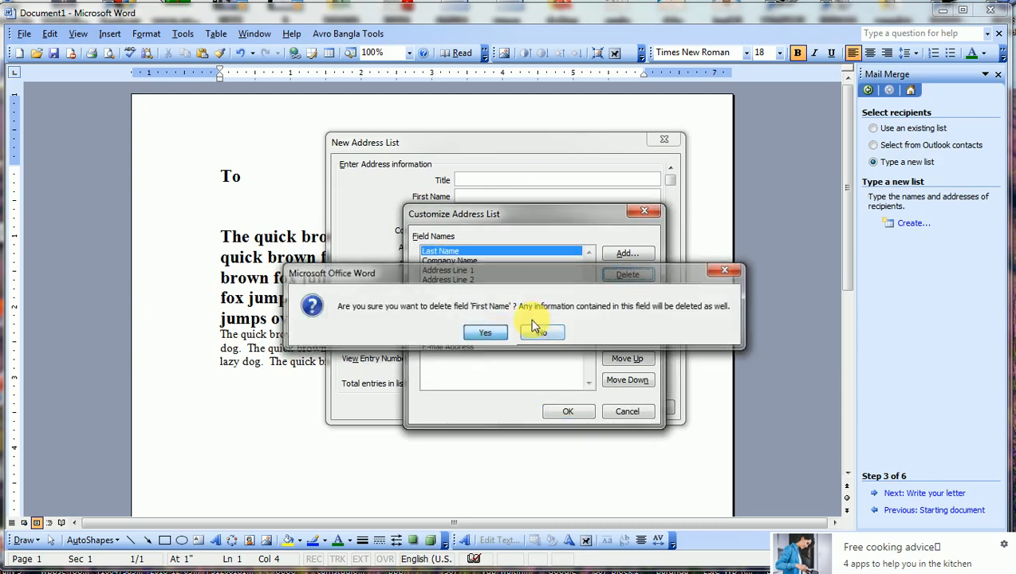
click(486, 331)
click(628, 274)
click(489, 331)
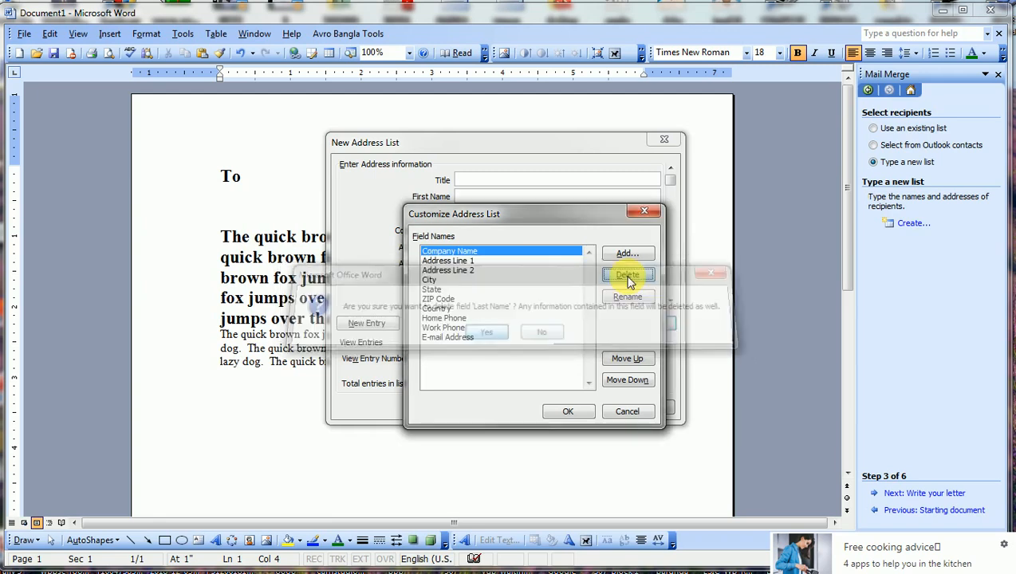
click(628, 275)
click(485, 331)
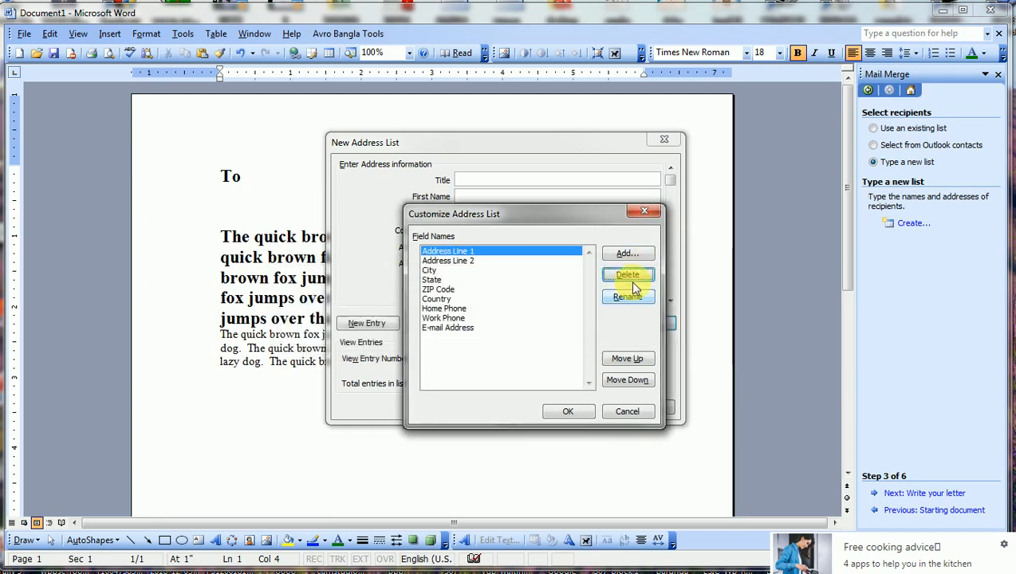
click(630, 276)
click(485, 332)
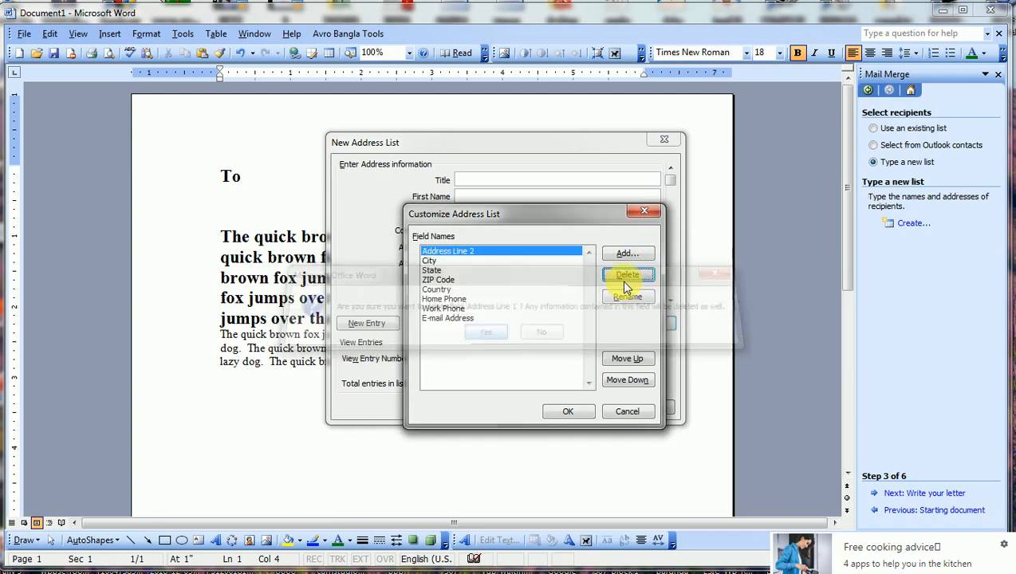
click(628, 274)
click(490, 334)
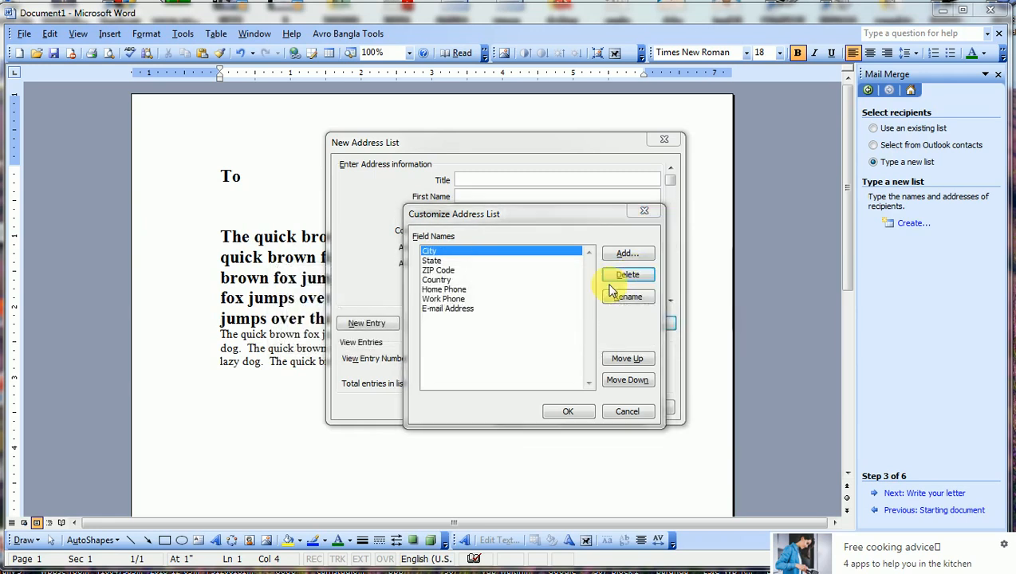
Delete the remaining City, State, ZIP Code, Country, phone and E-mail Address fields.
click(628, 275)
click(626, 275)
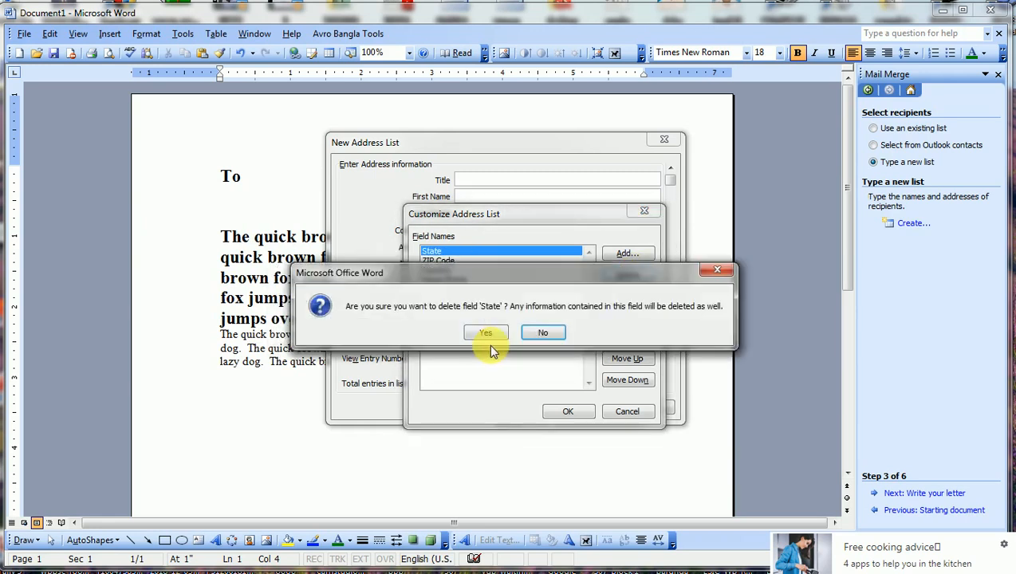
click(487, 333)
click(626, 276)
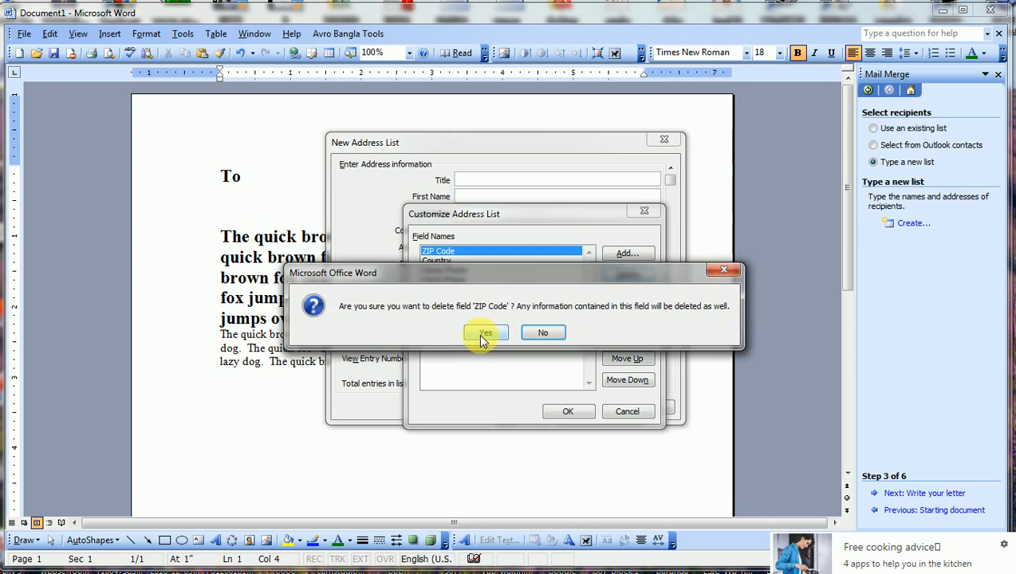
click(484, 334)
click(615, 279)
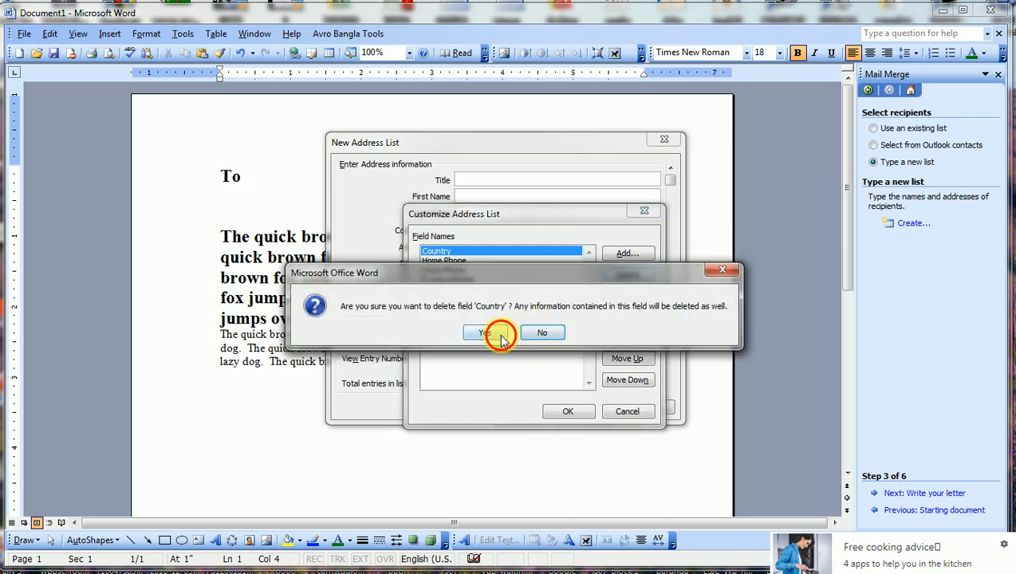
click(499, 334)
click(626, 276)
click(485, 334)
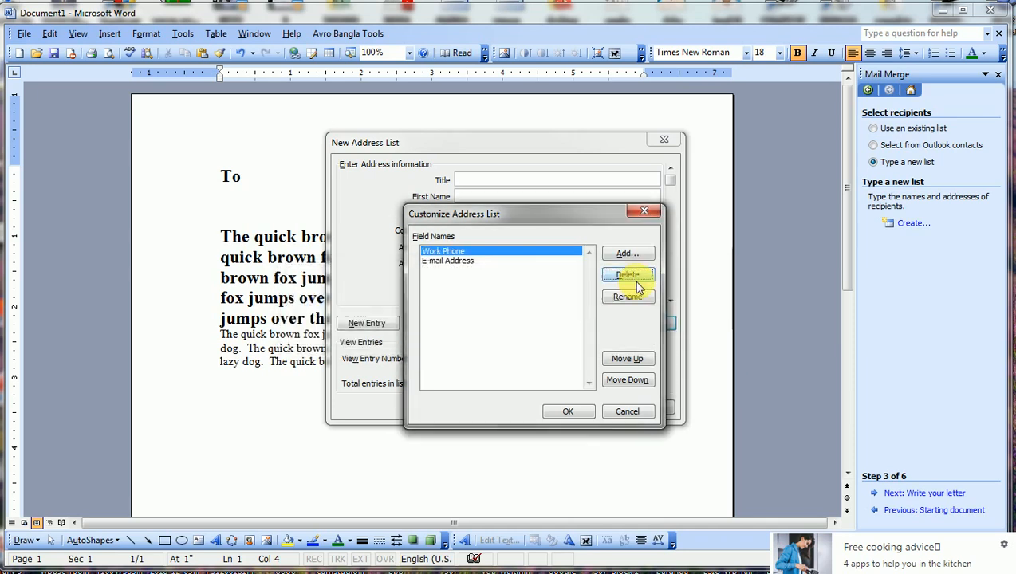
click(634, 276)
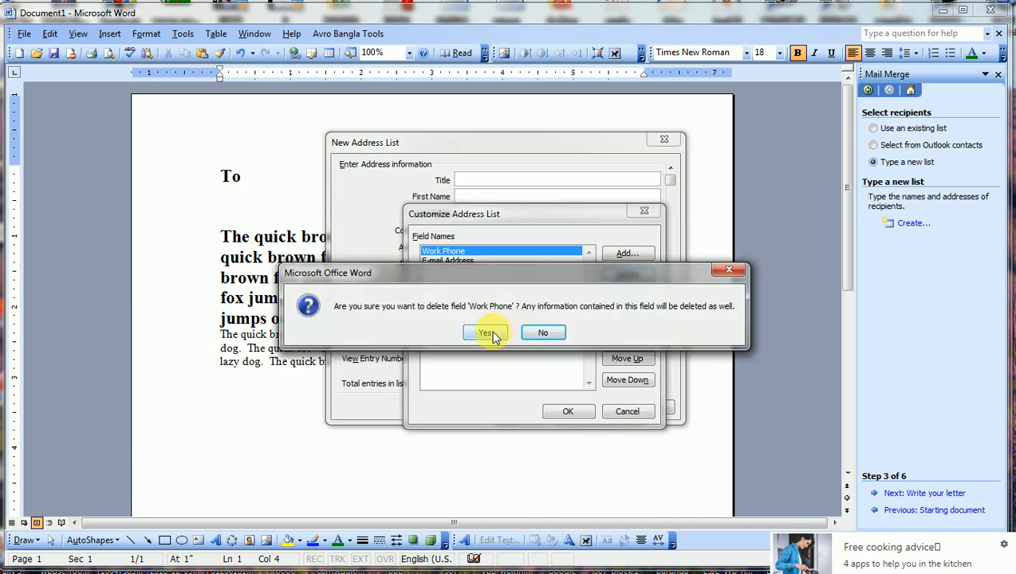
click(485, 334)
click(633, 277)
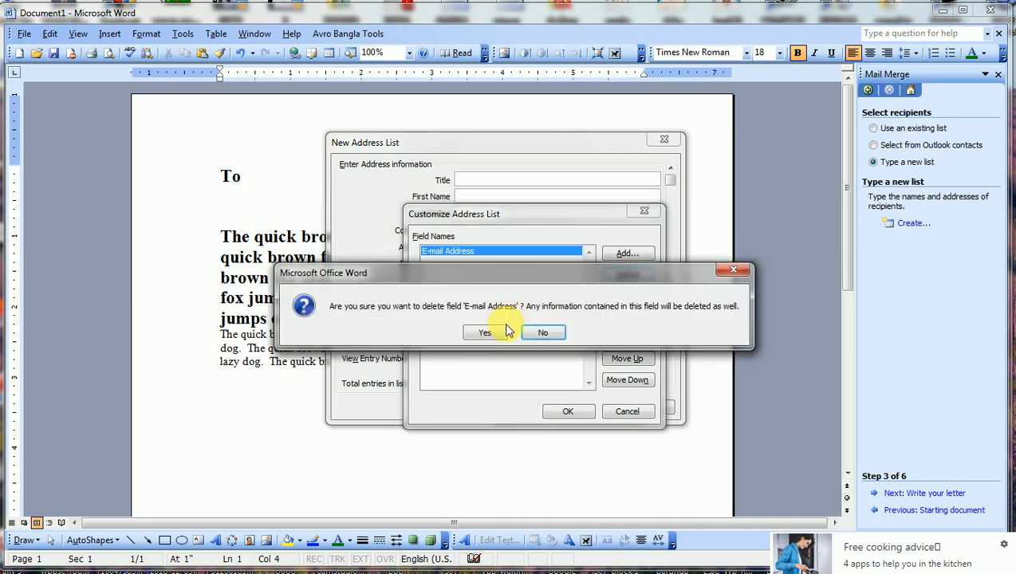
click(496, 333)
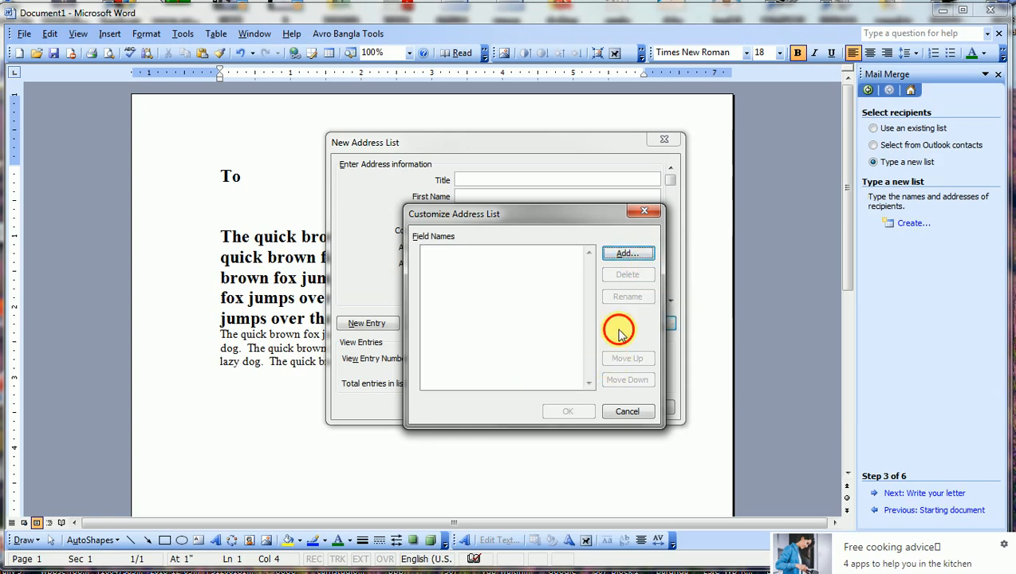
click(630, 255)
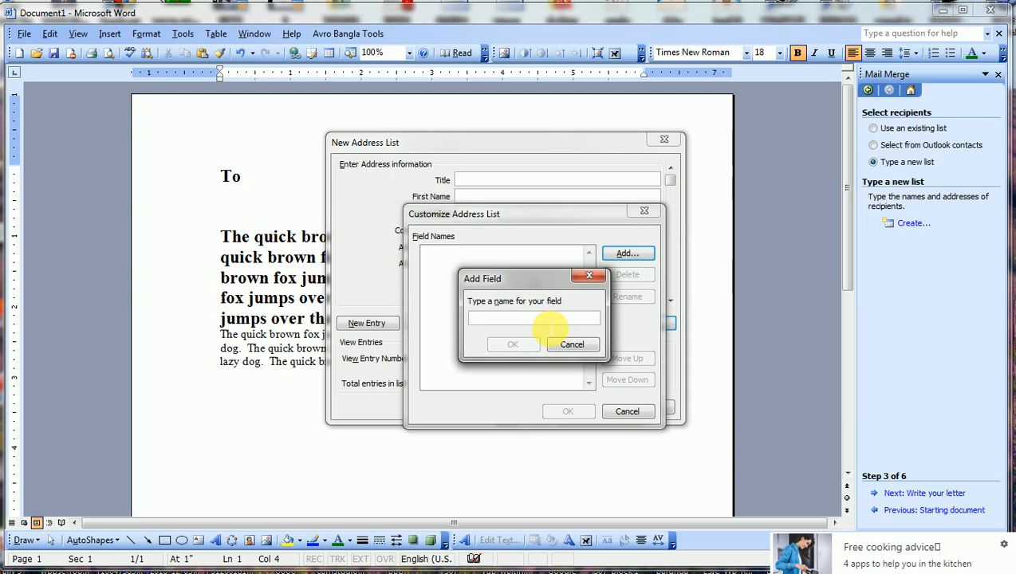
Add the fields NAME, ADDRESS and PHONE, then apply the customized address list.
text(NAME)
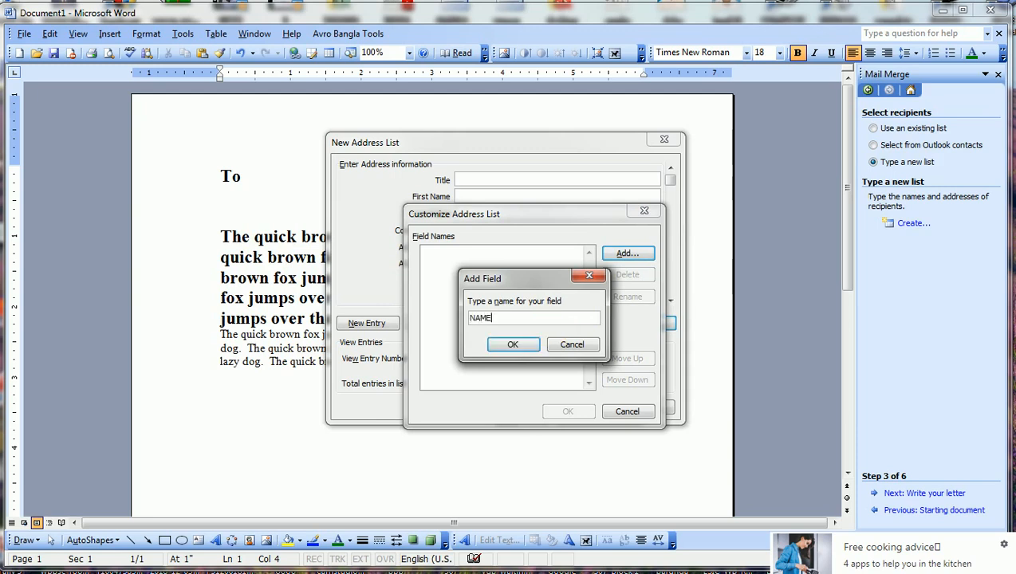
click(513, 344)
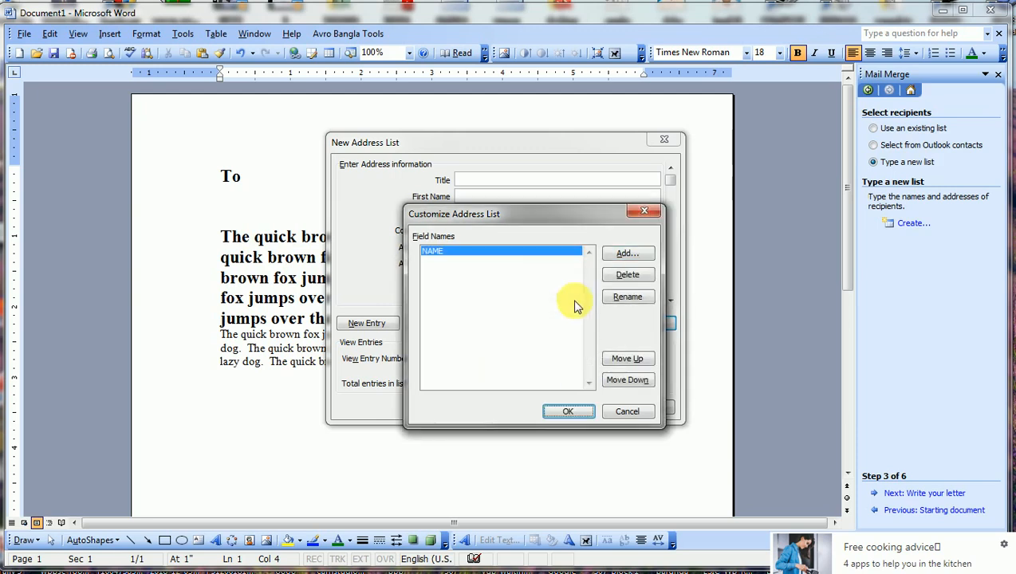
click(626, 254)
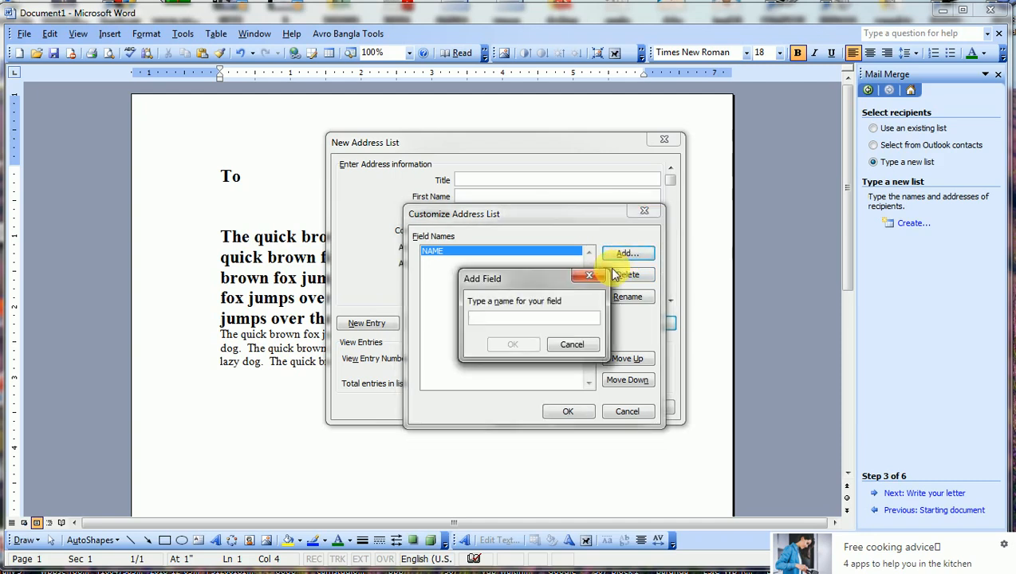
text(ADDRES)
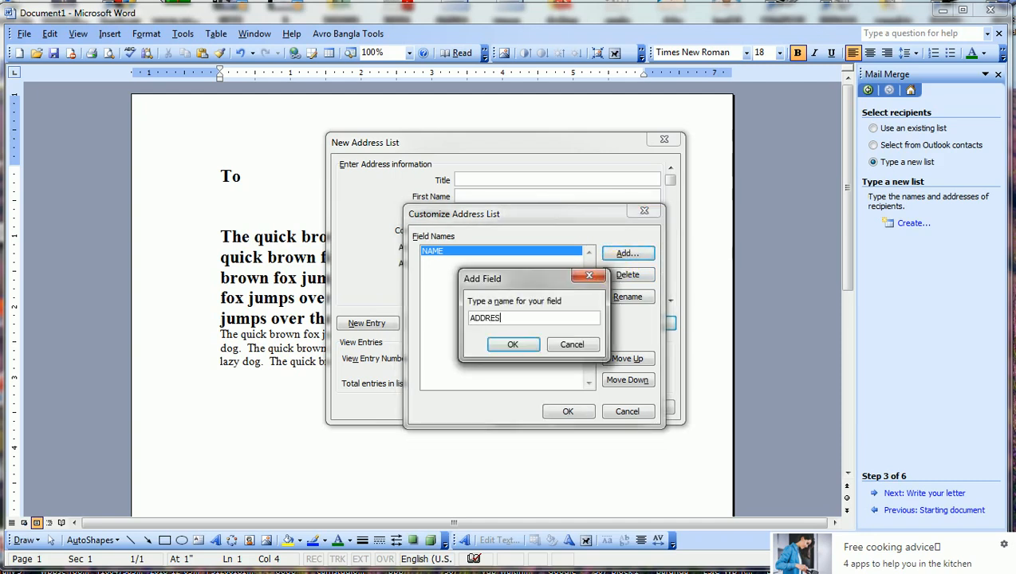
text(S)
click(513, 345)
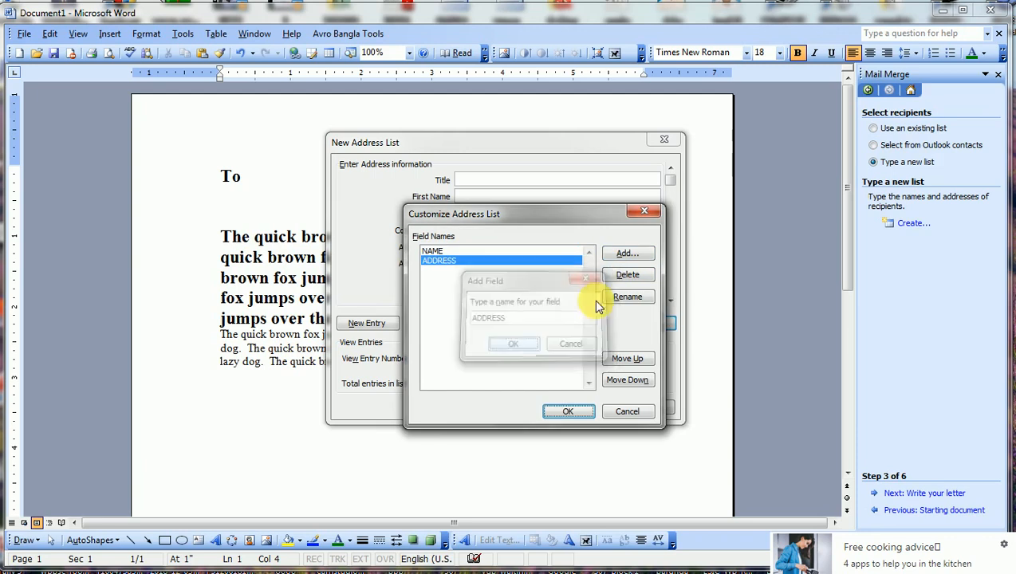
click(635, 258)
text(PHONE)
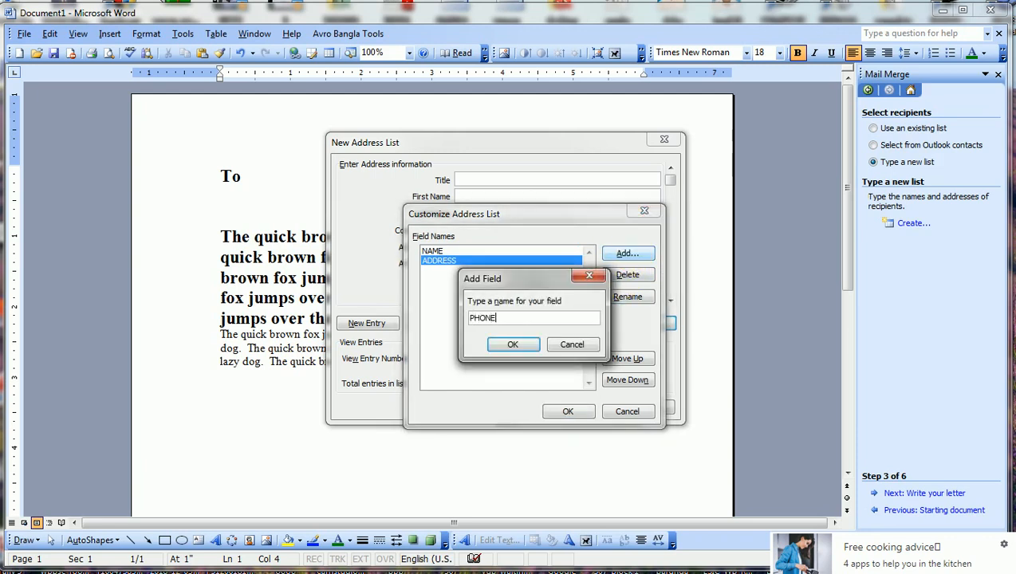
click(518, 345)
click(564, 411)
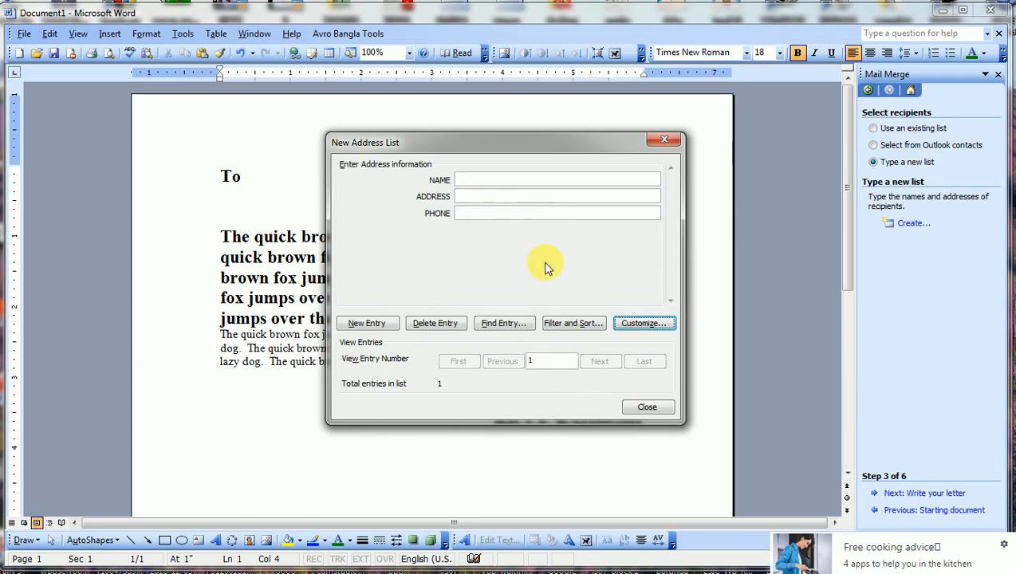
Enter the first recipient's name, address and phone number, then add a new entry.
click(483, 181)
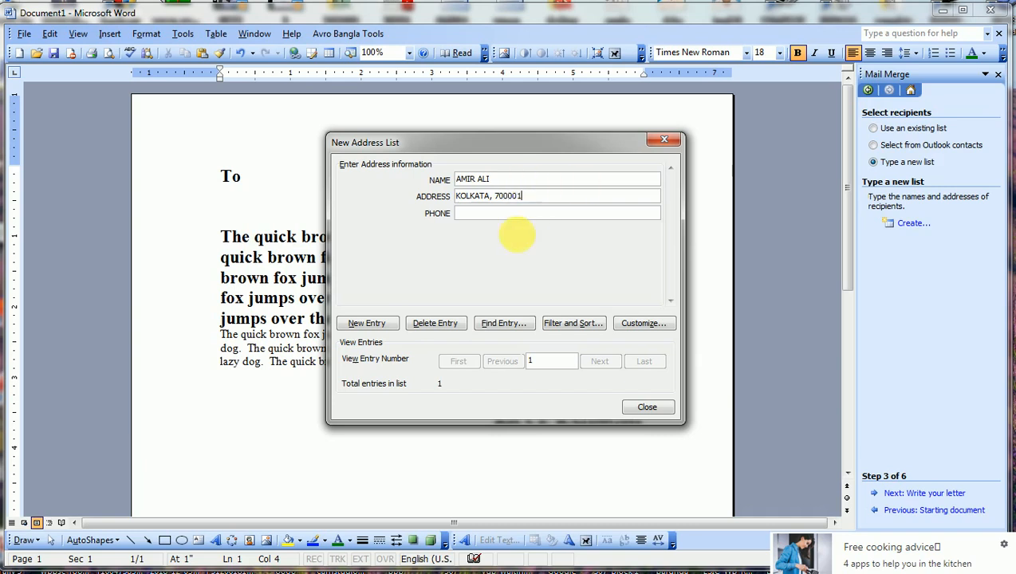
click(511, 215)
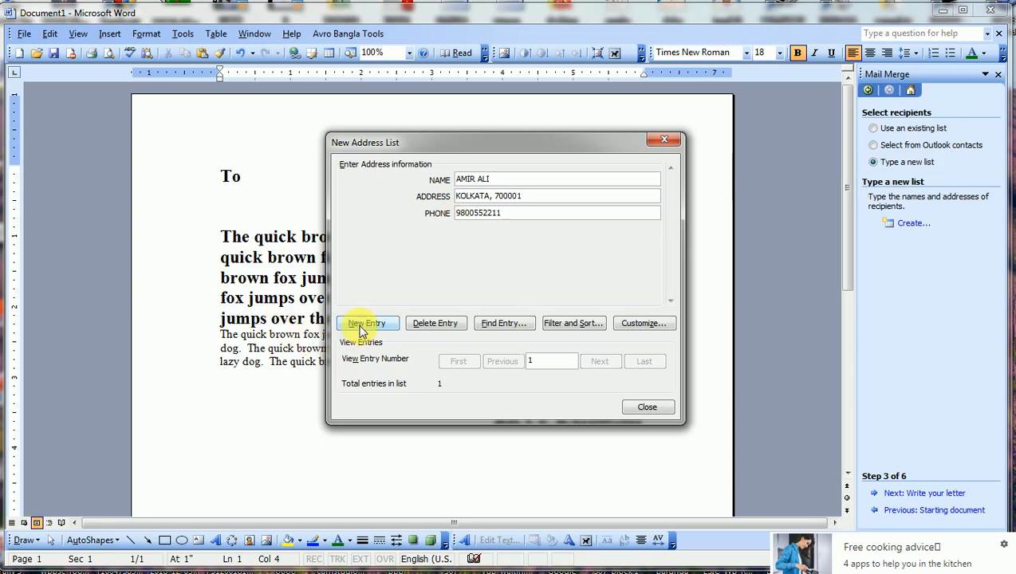
drag(541, 364, 514, 373)
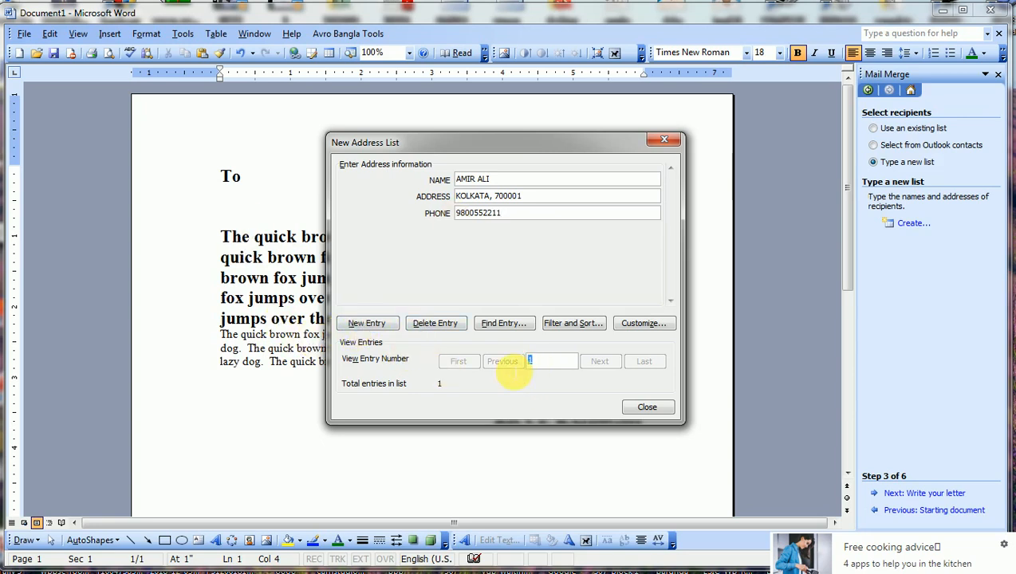
click(372, 324)
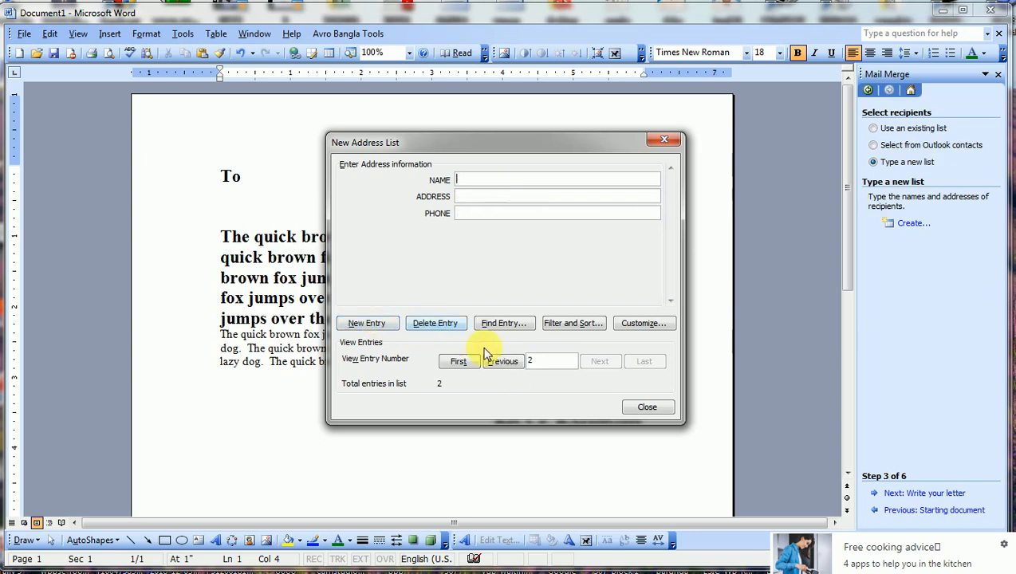
Fill in the second recipient's name, Delhi address and phone number, then add another entry.
click(471, 196)
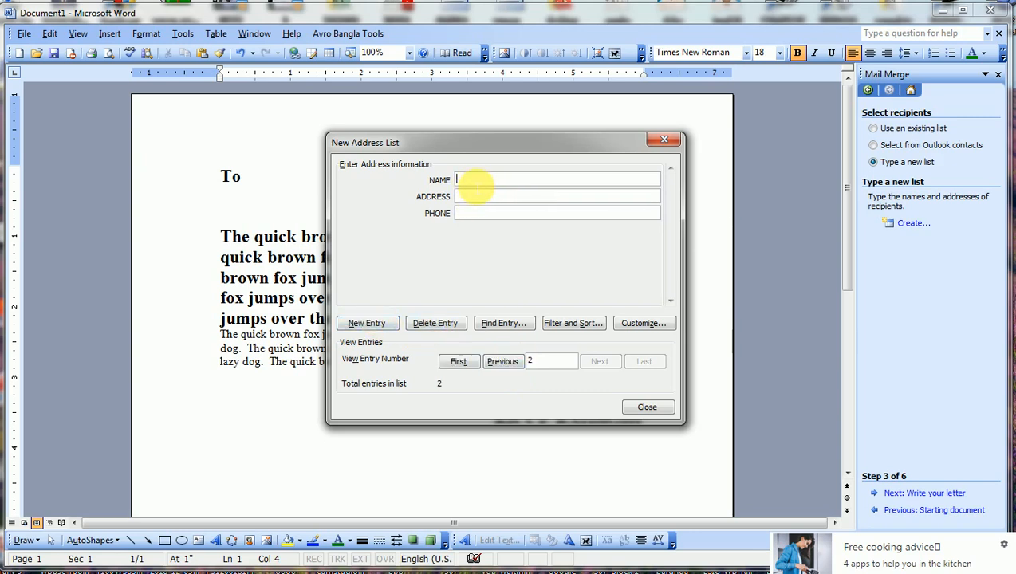
click(476, 183)
text(RATAN TATA)
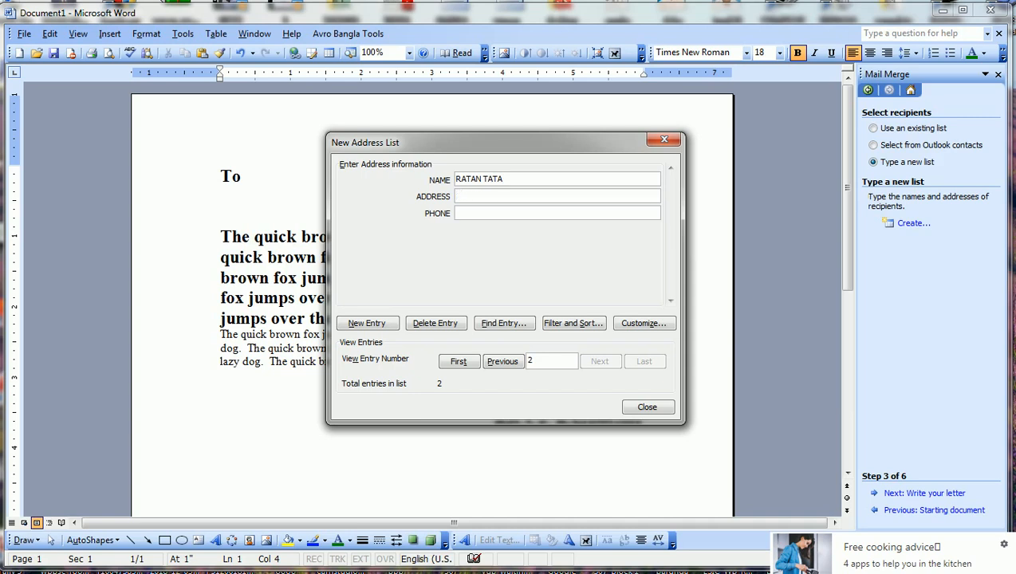
text(TELMUN)
text(DI, DELHI)
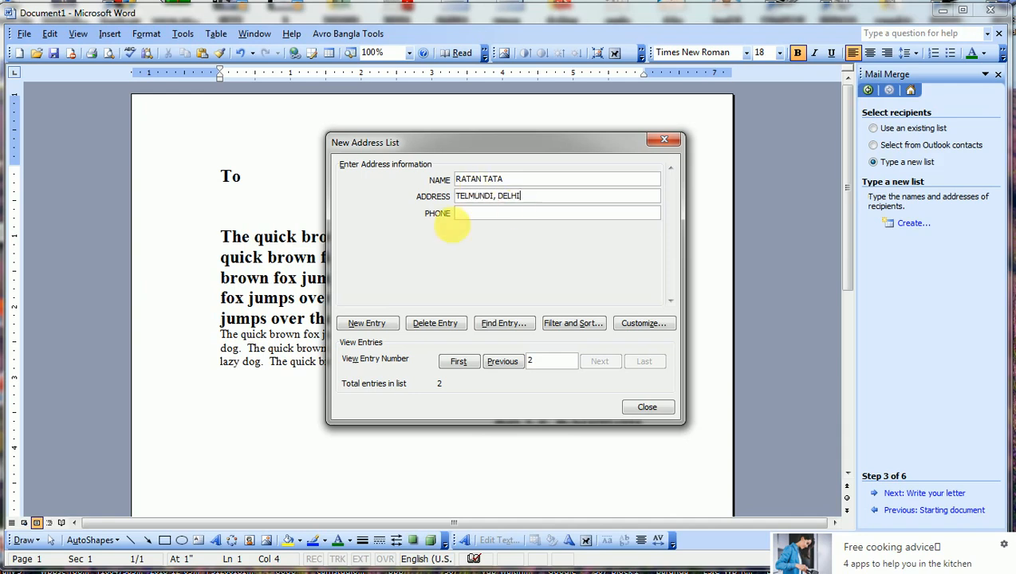
click(460, 214)
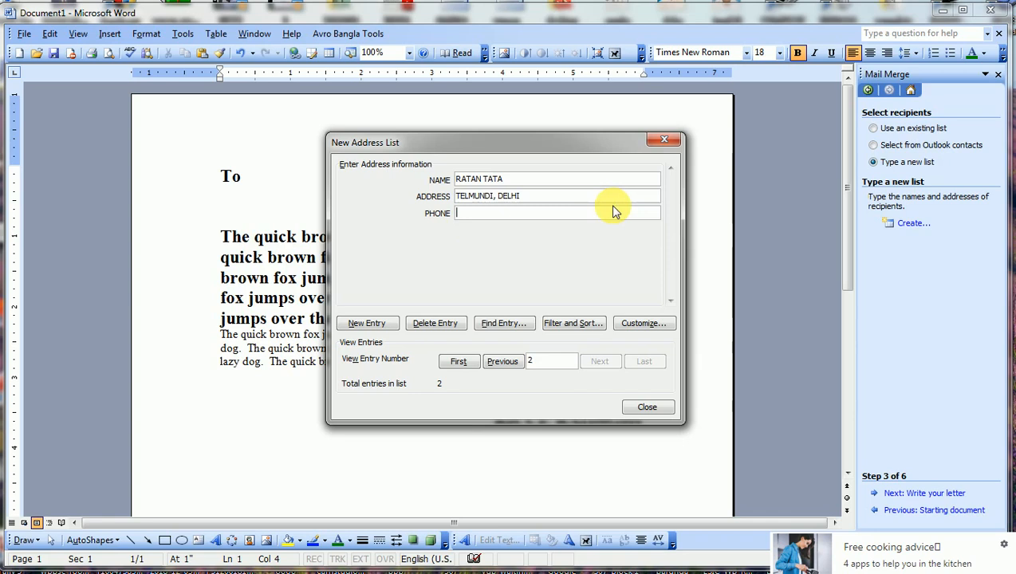
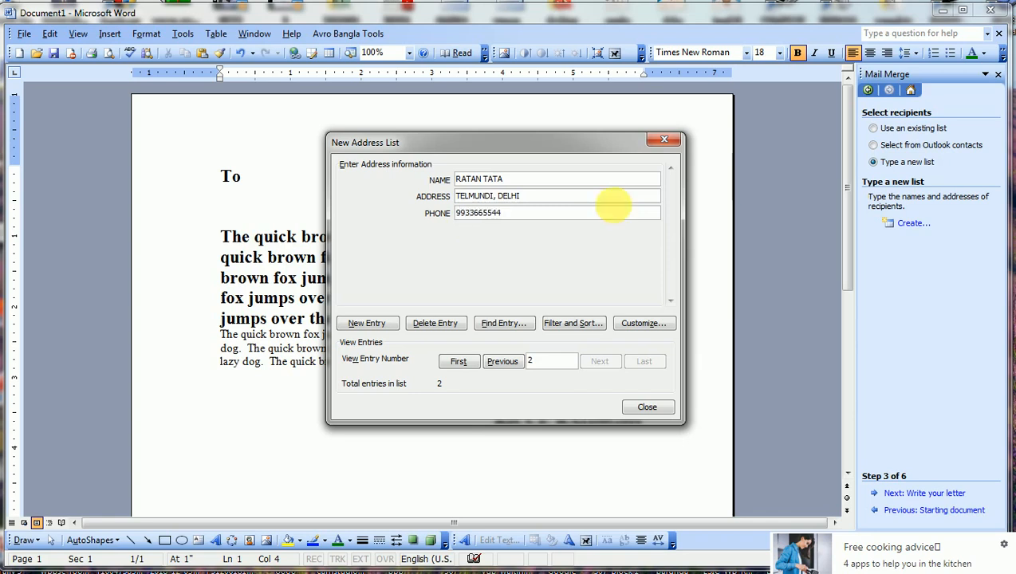
click(380, 324)
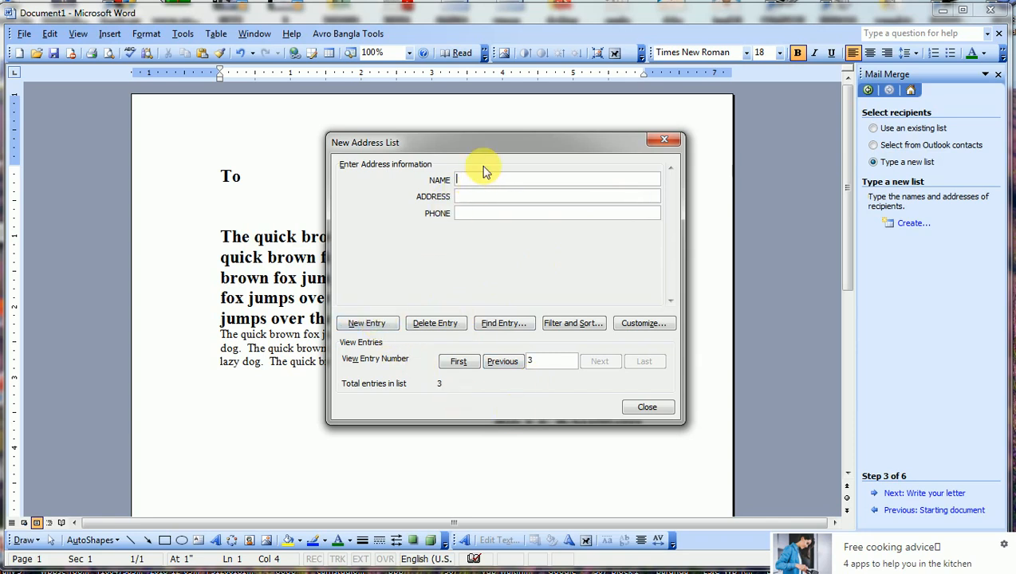
Enter the third recipient's name, South 24 Parganas address and phone number, then add an entry.
text(KASHI)
text(NAGAR)
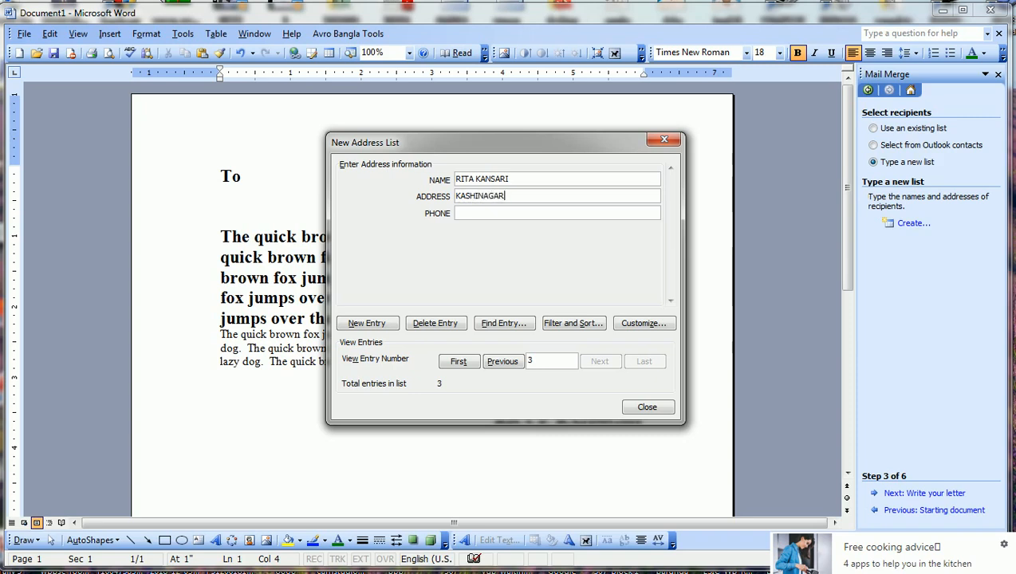
text(, SOUTH 24 PARGANAS)
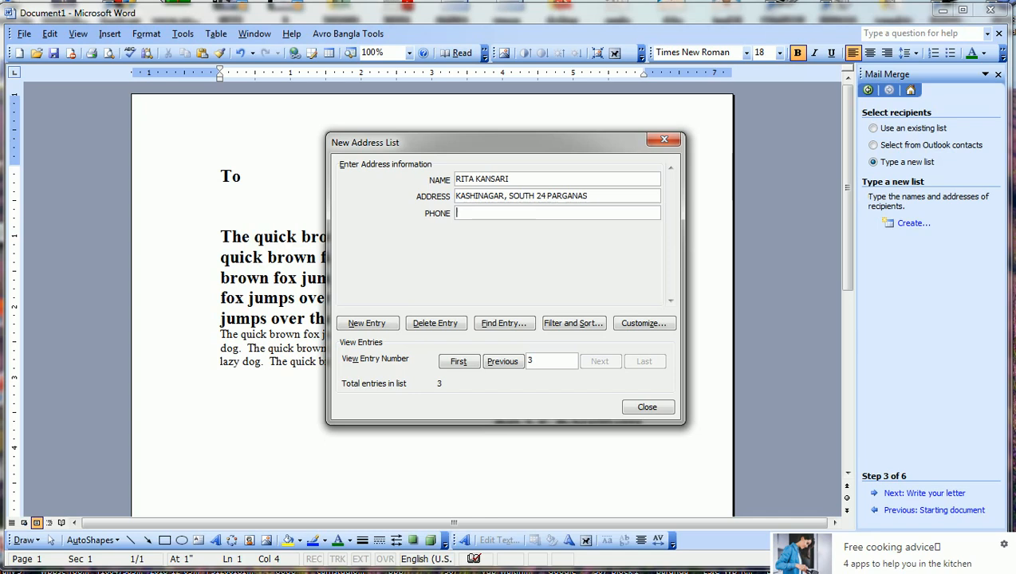
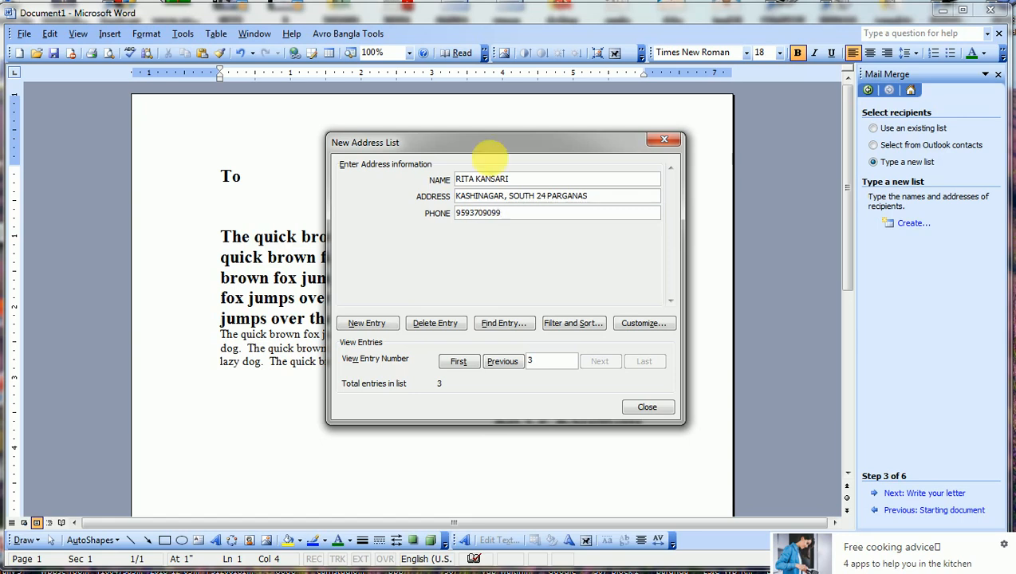
click(367, 324)
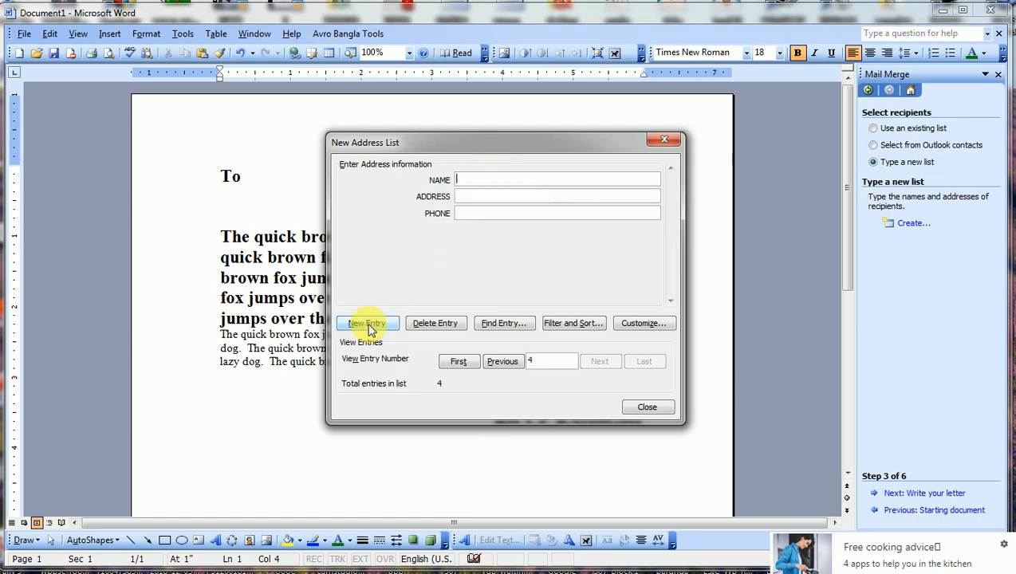
Record the fourth recipient's name, Raidighi address and phone number, then start a fifth entry.
click(482, 182)
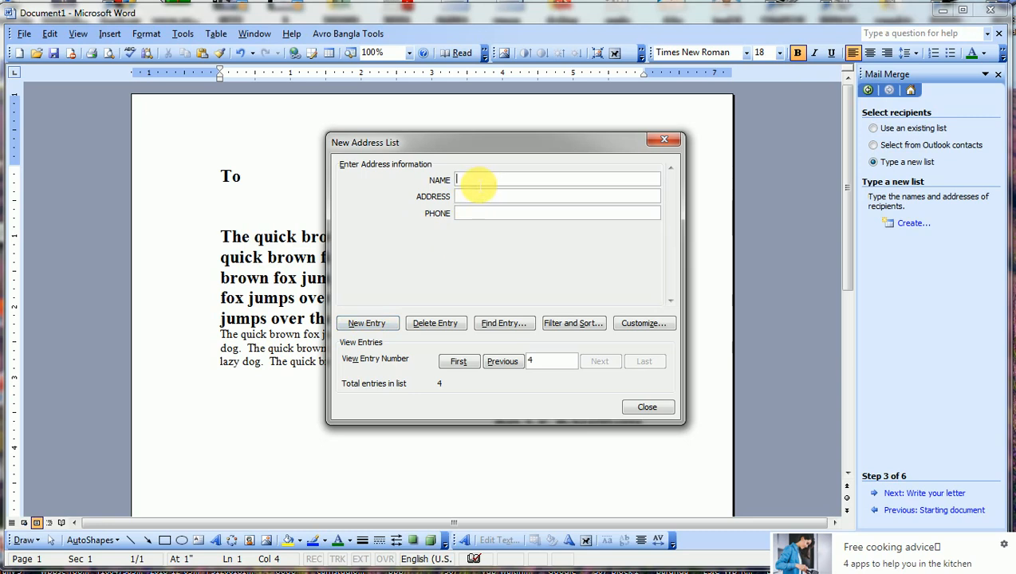
text(RA)
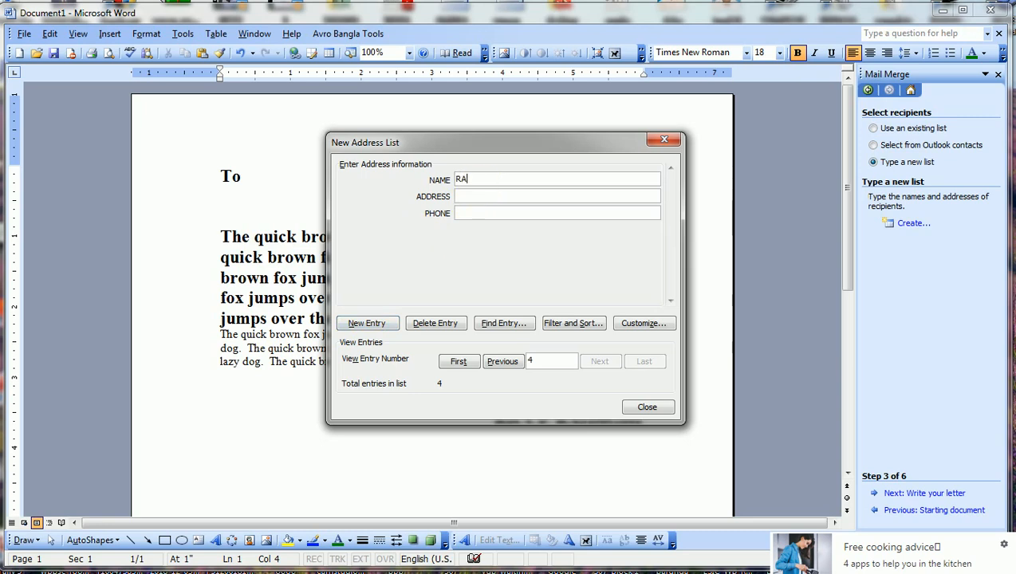
text(S)
key(BackSpace)
key(BackSpace)
key(BackSpace)
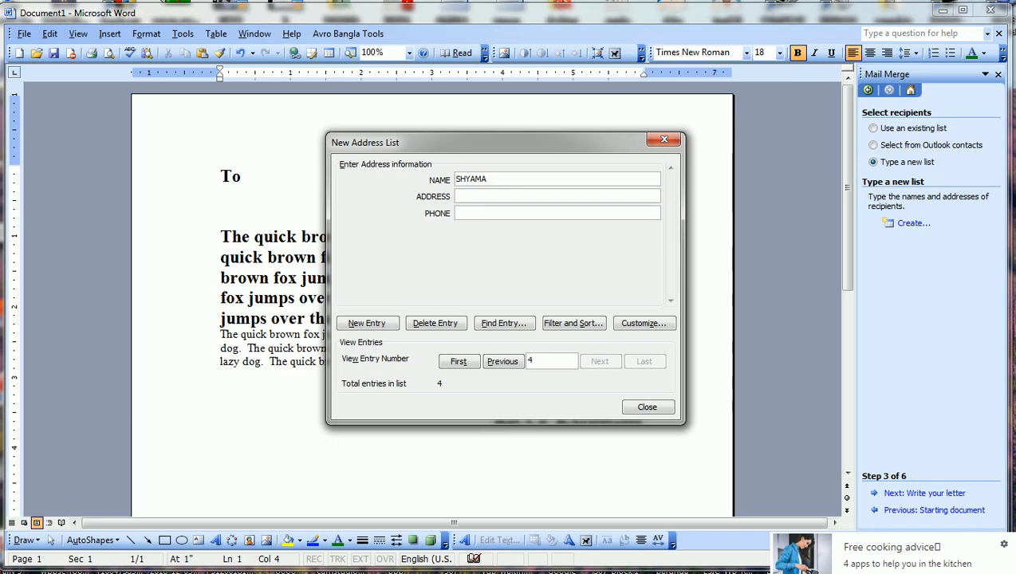
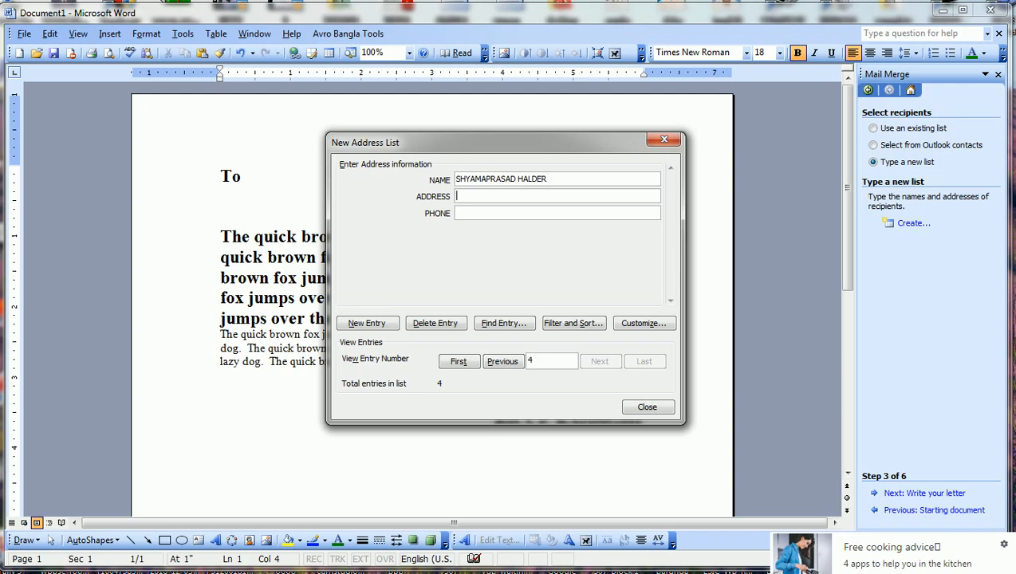
text(KANKANDIGHI)
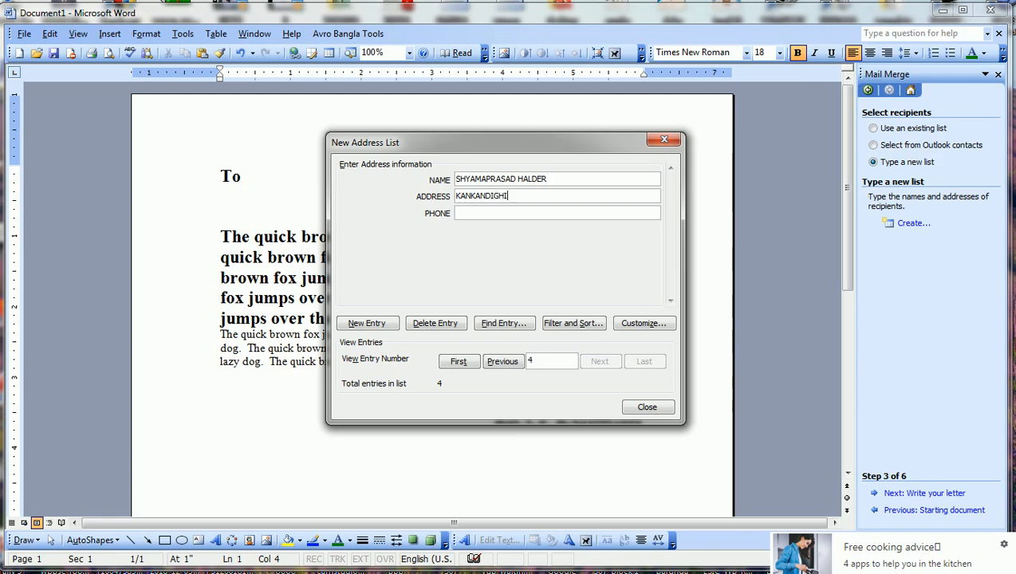
text(, RAIDIGHI, SOUTH 24 PA)
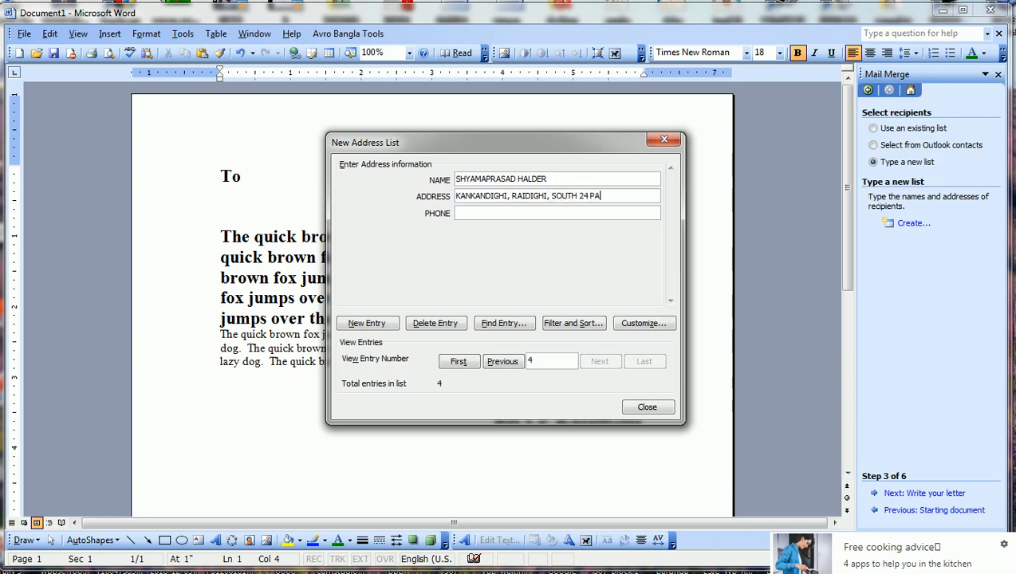
text(RGANAS)
click(484, 217)
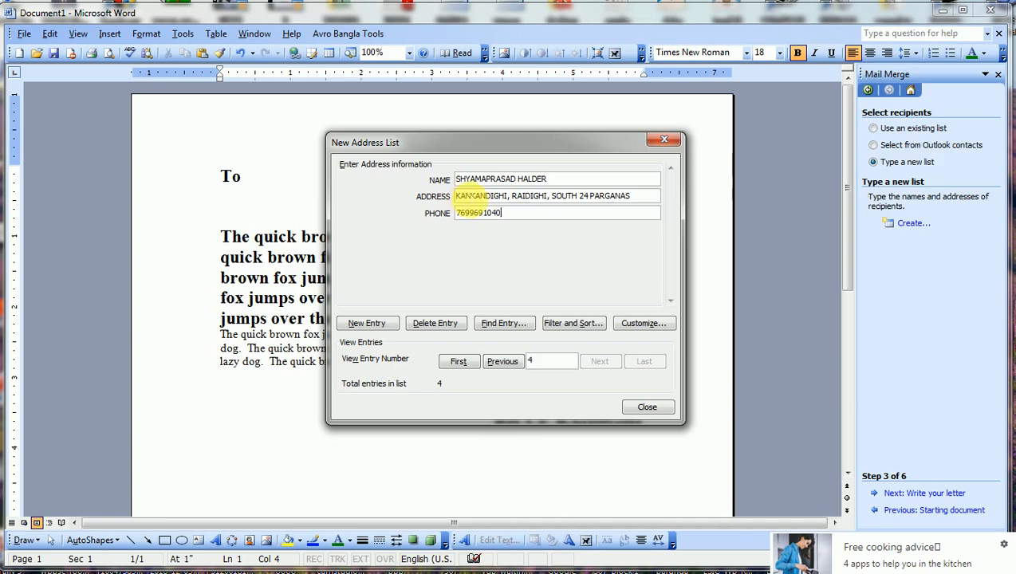
click(368, 326)
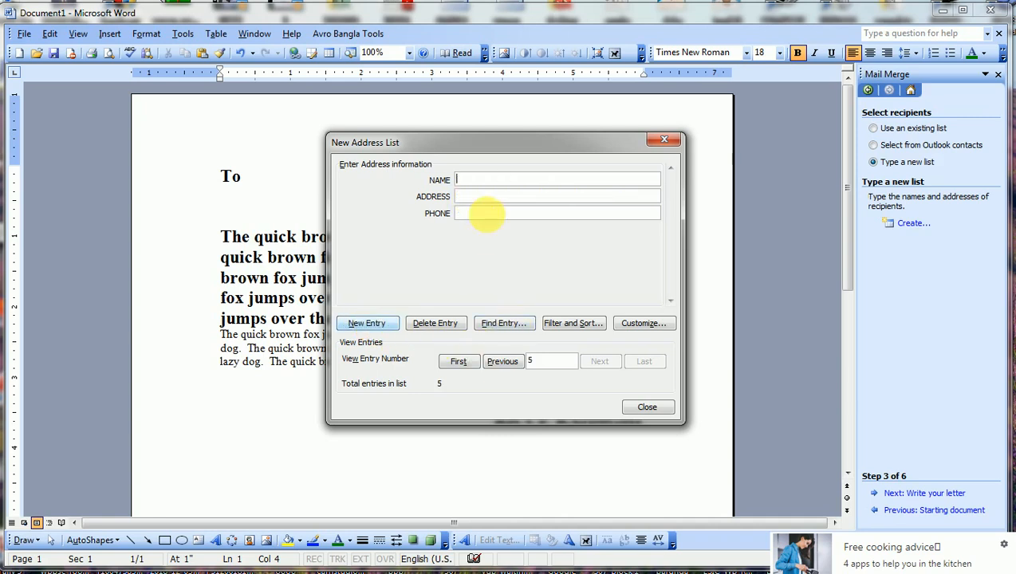
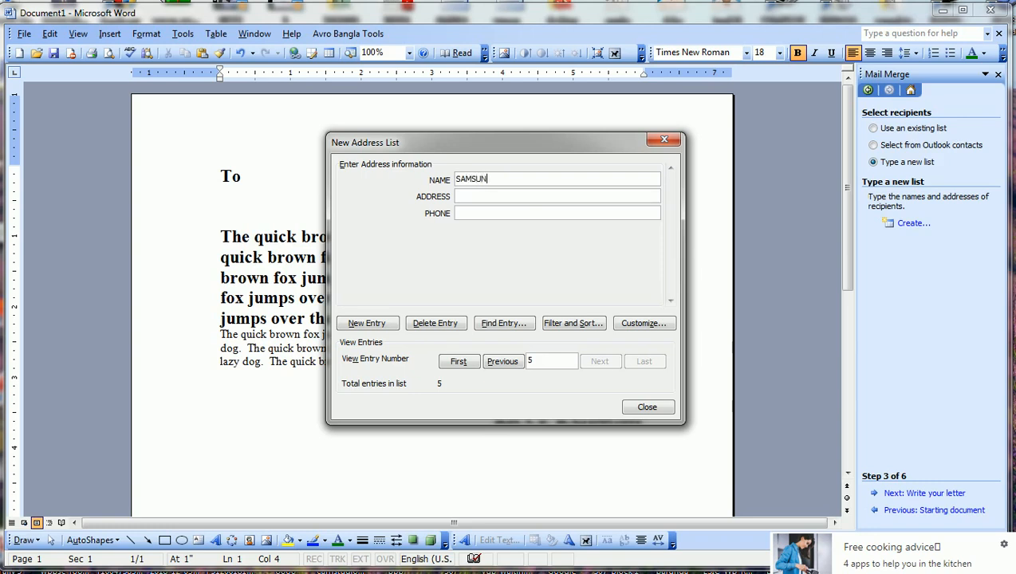
Fill in the fifth recipient's name, Raidighi address and phone number, then start a sixth entry.
key(Tab)
text(RAIDIGHI, SO)
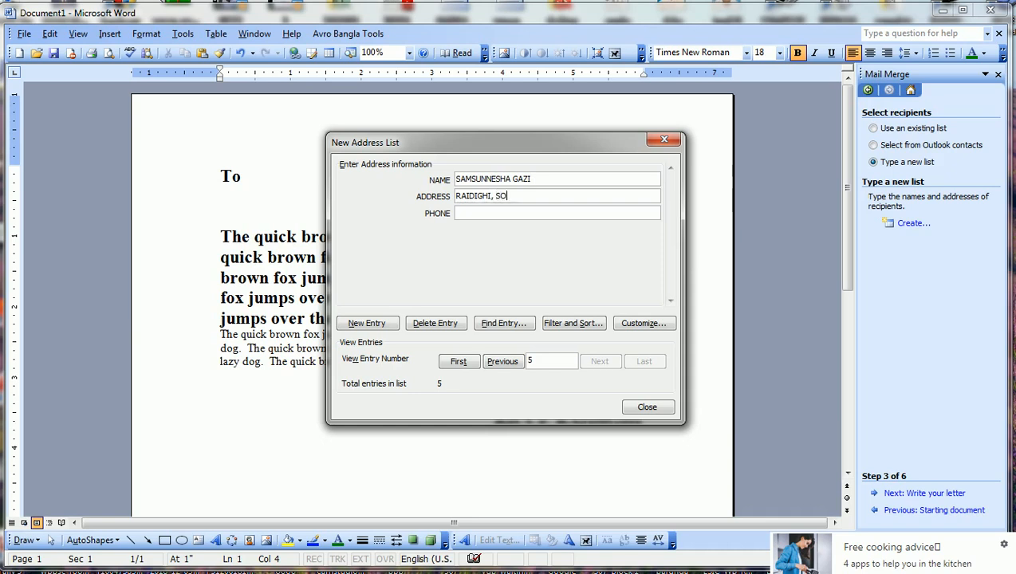
text(UTH 24 PARGANAS)
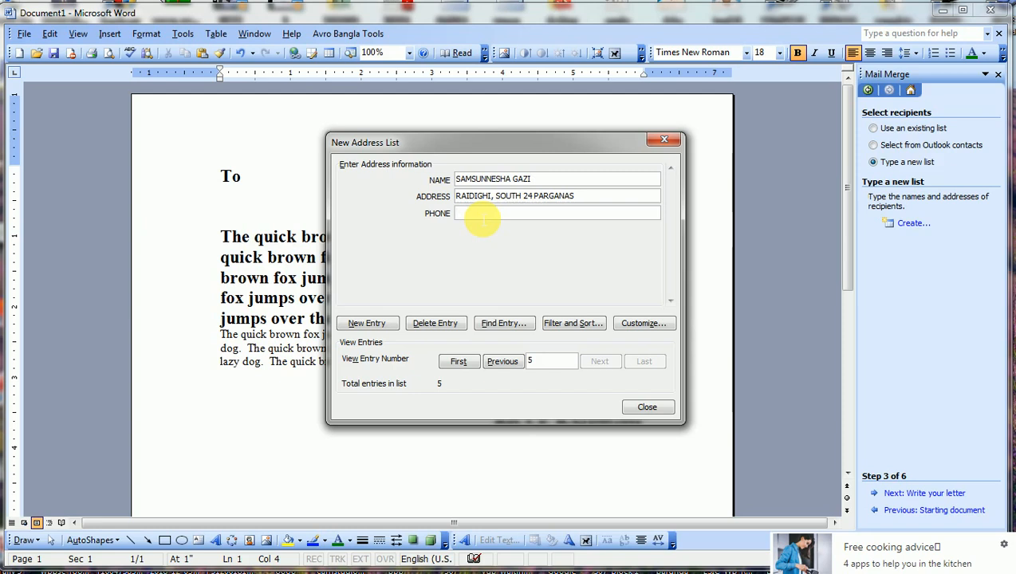
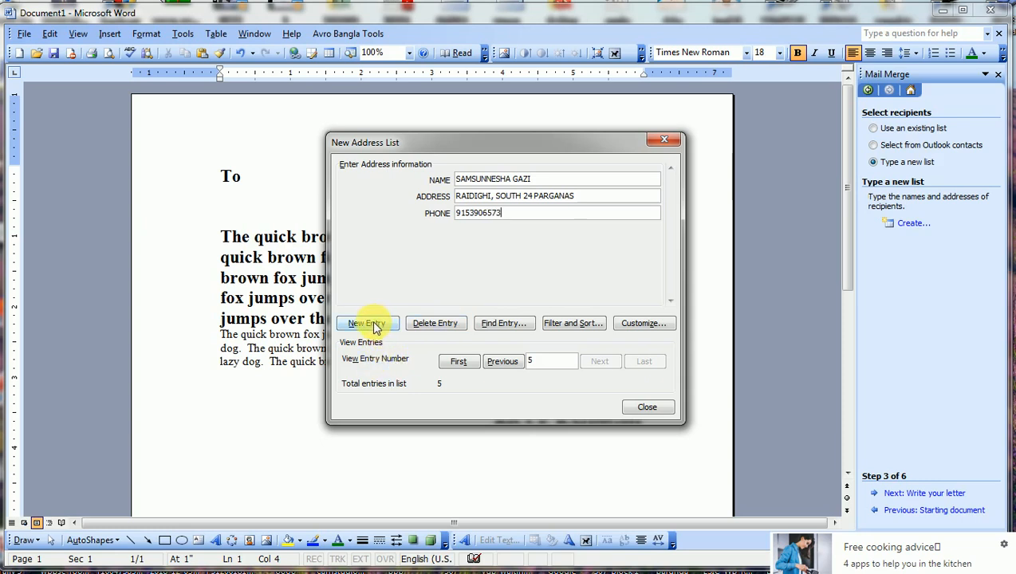
click(378, 327)
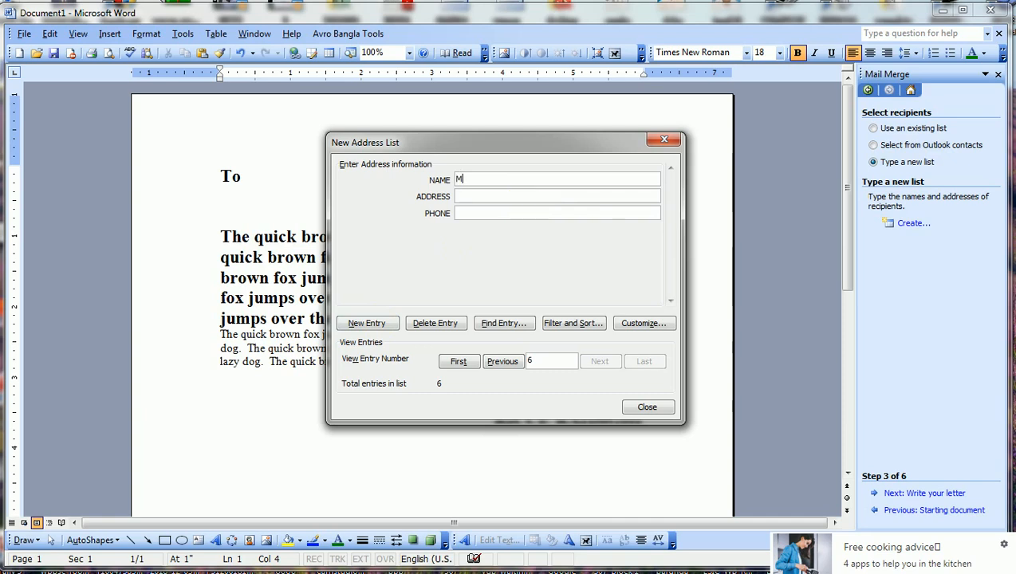
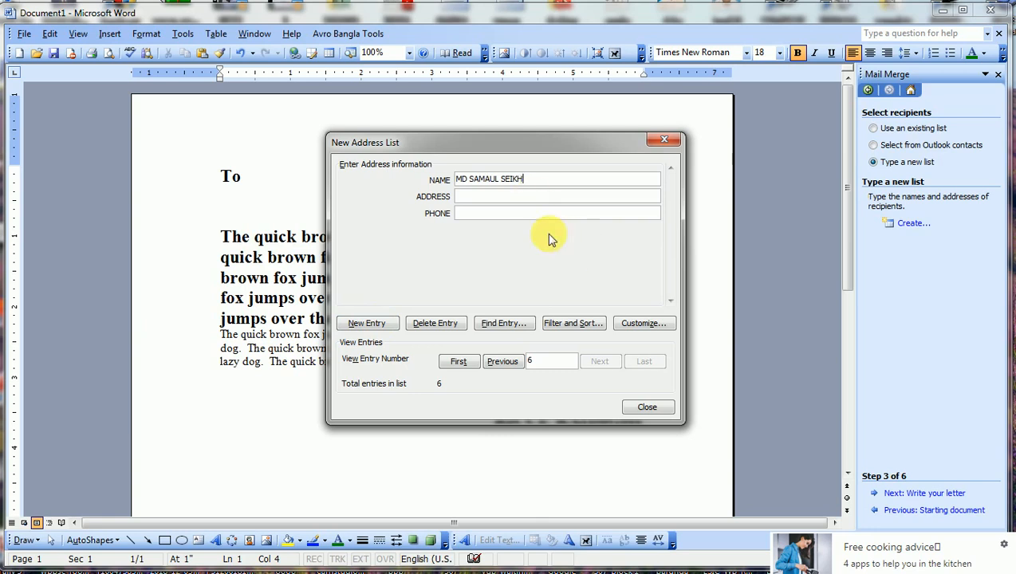
Enter the sixth recipient's name, Raidighi address and phone number, then close the New Address List.
click(503, 197)
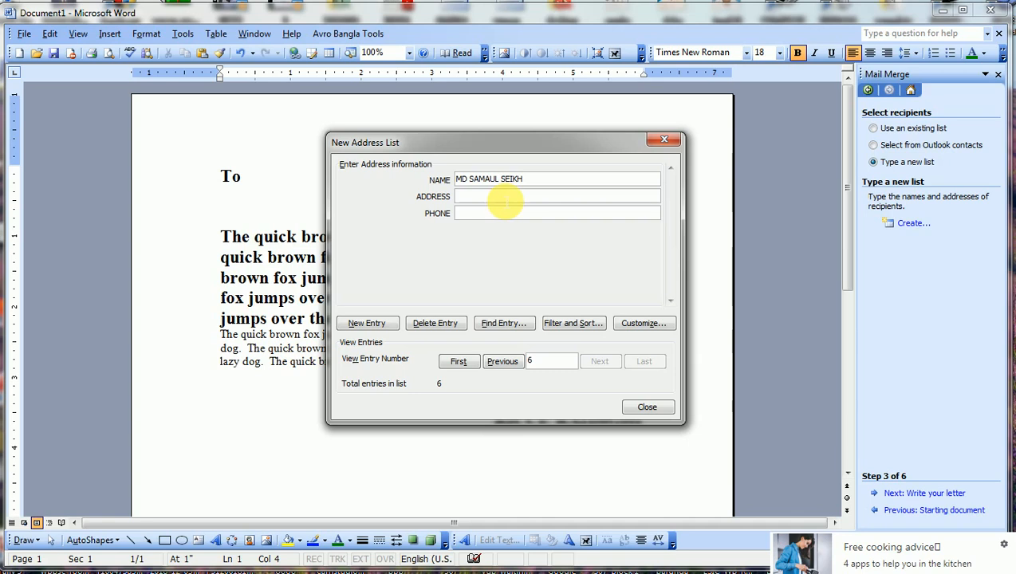
text(BA)
key(BackSpace)
key(BackSpace)
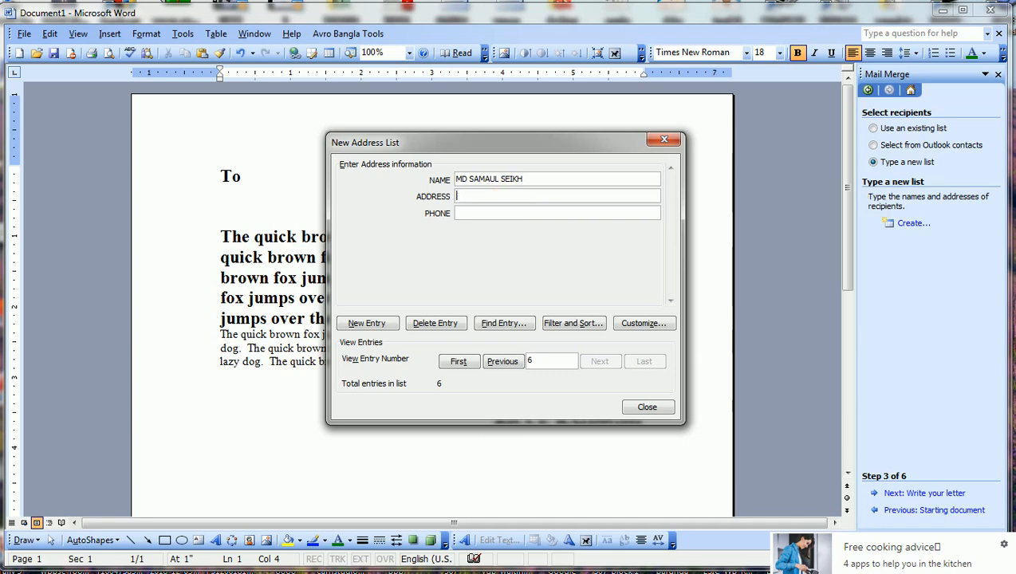
text(DIGHIRPAR,)
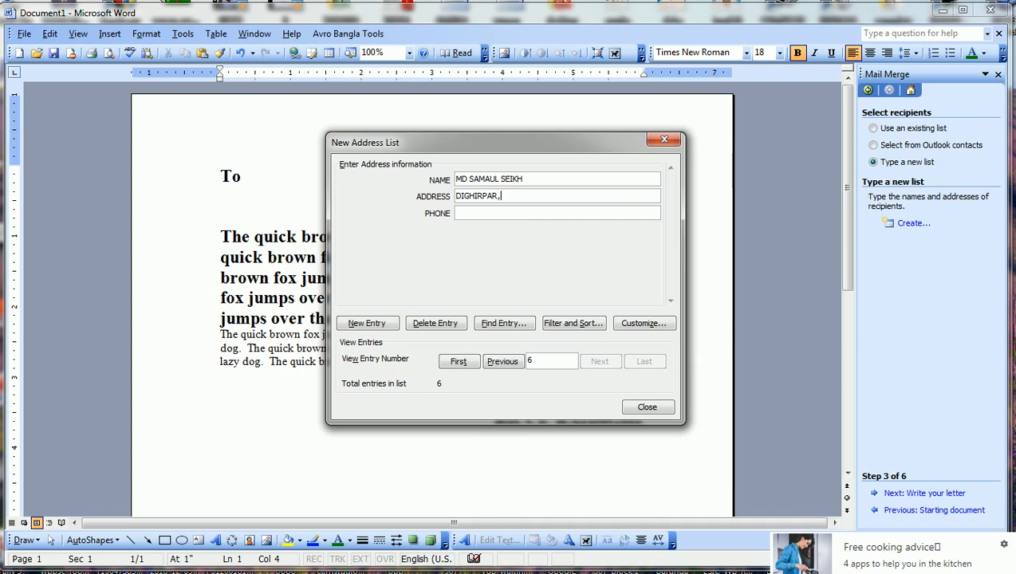
text( RAIDIGHI, S24 PGS)
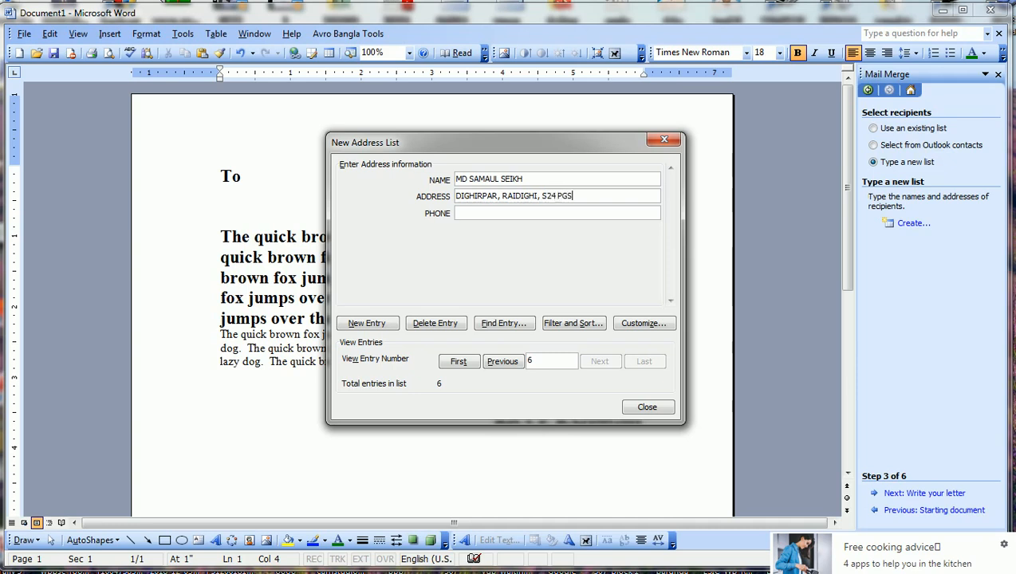
click(461, 213)
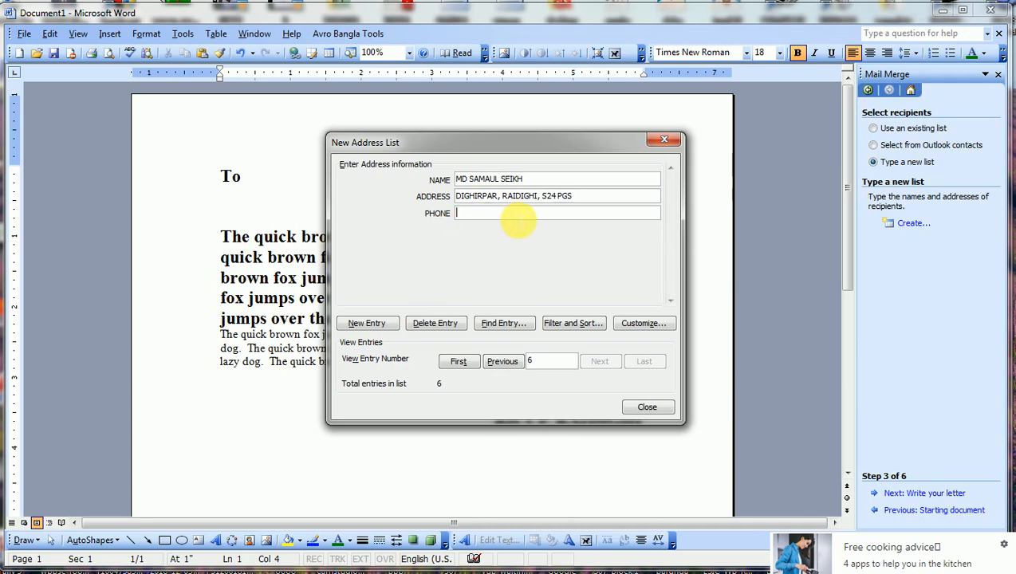
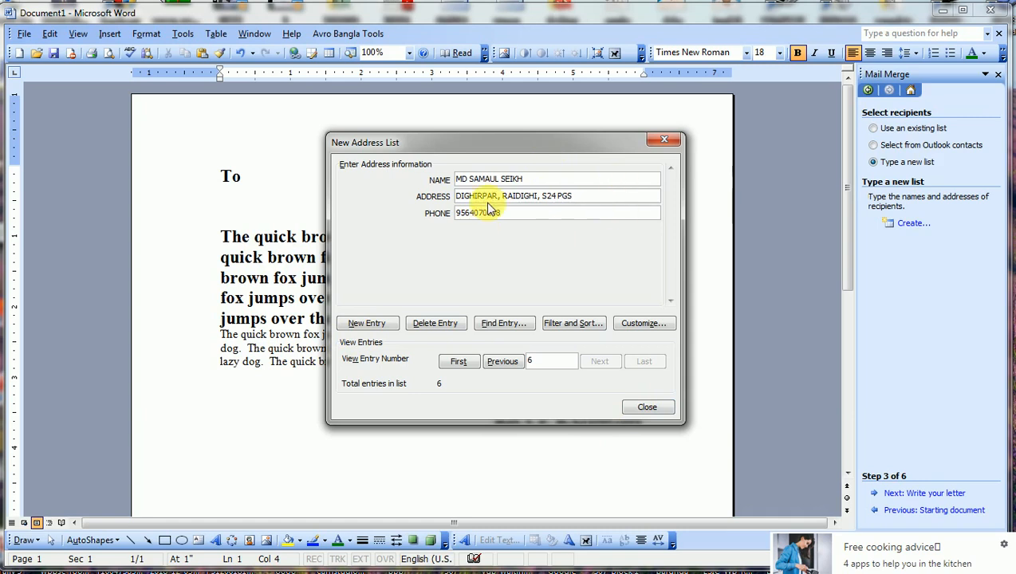
click(648, 409)
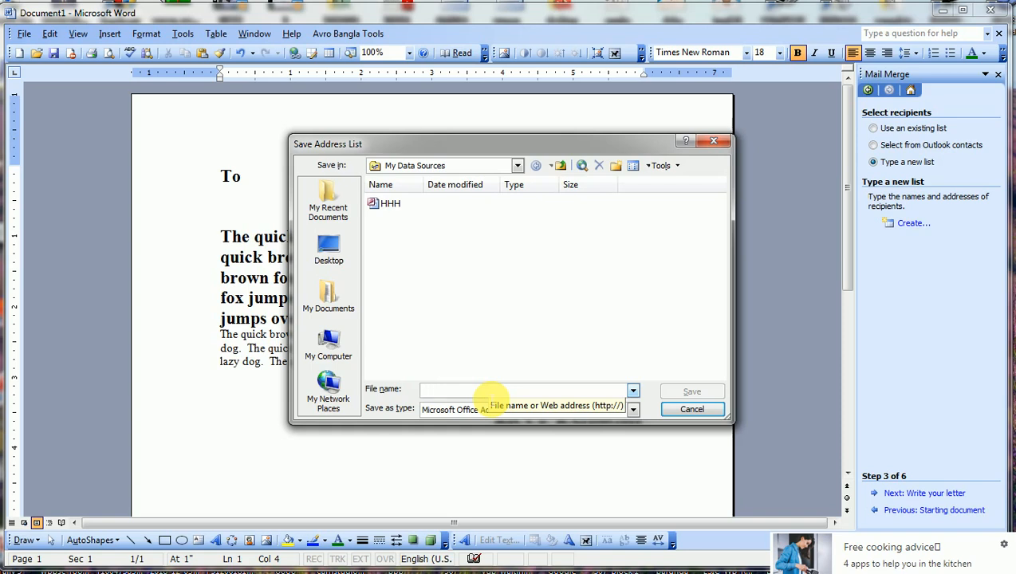
Save the six-recipient address list under the file name RICCE.
text(RICCE)
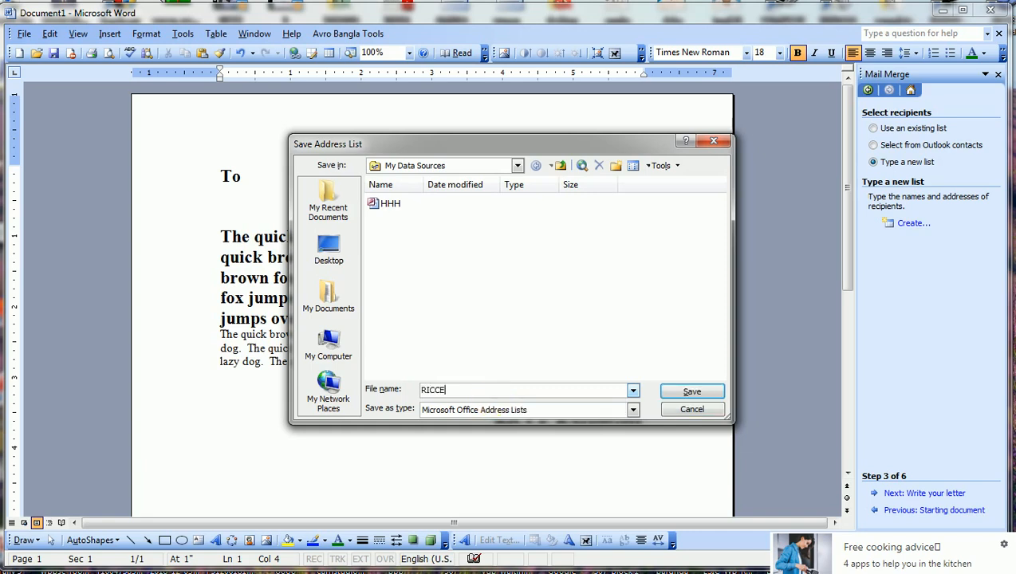
click(706, 391)
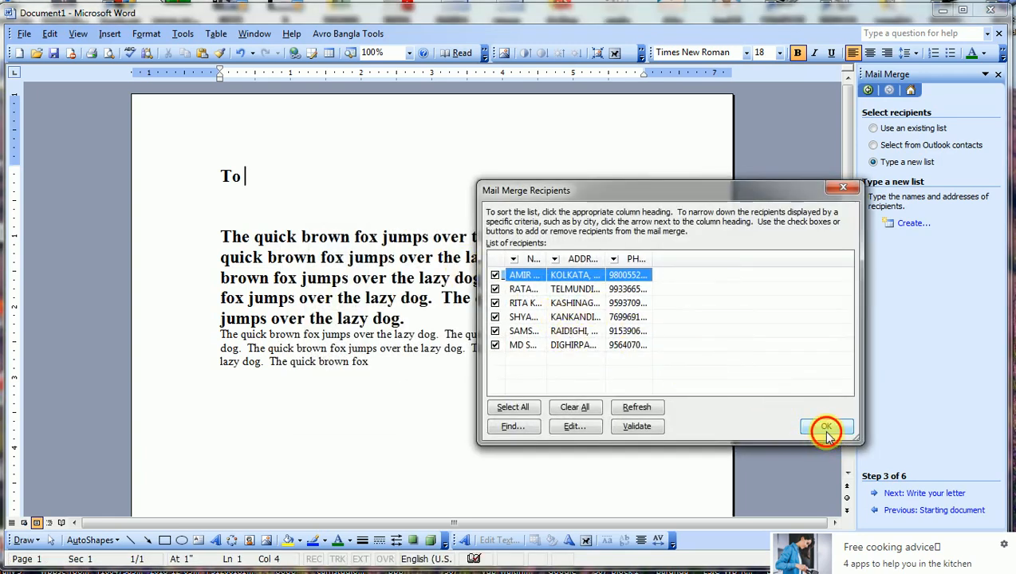
Accept all six RICCE recipients and place the cursor on the blank line below 'To'.
click(827, 431)
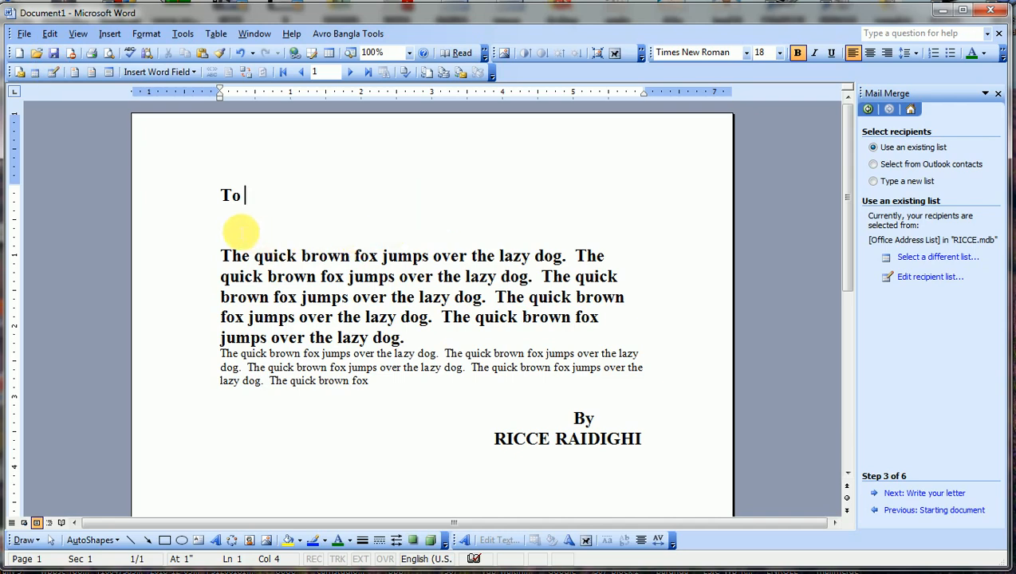
click(233, 223)
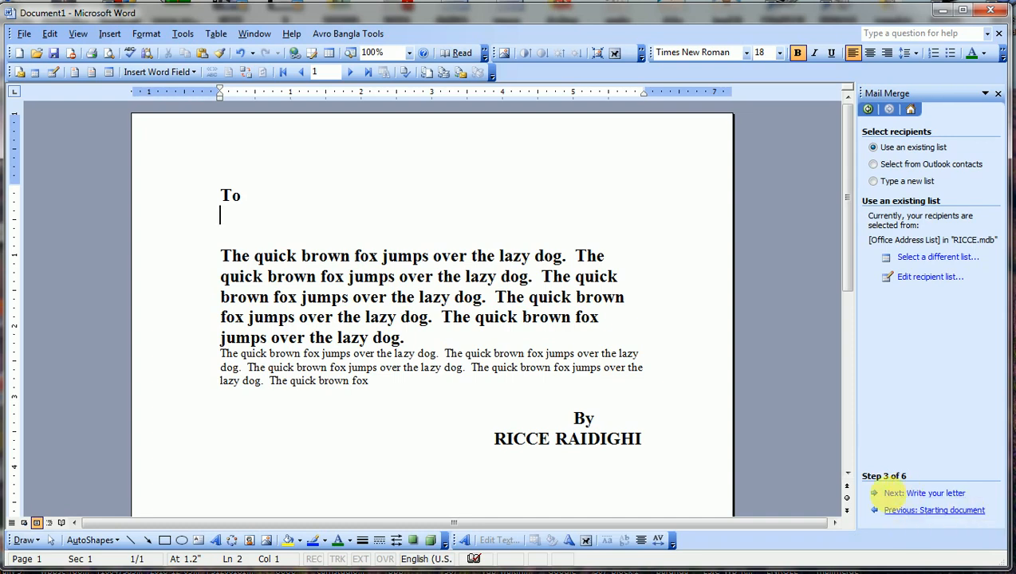
Go to the Write your letter step and insert the «NAME» merge field below 'To'.
click(908, 495)
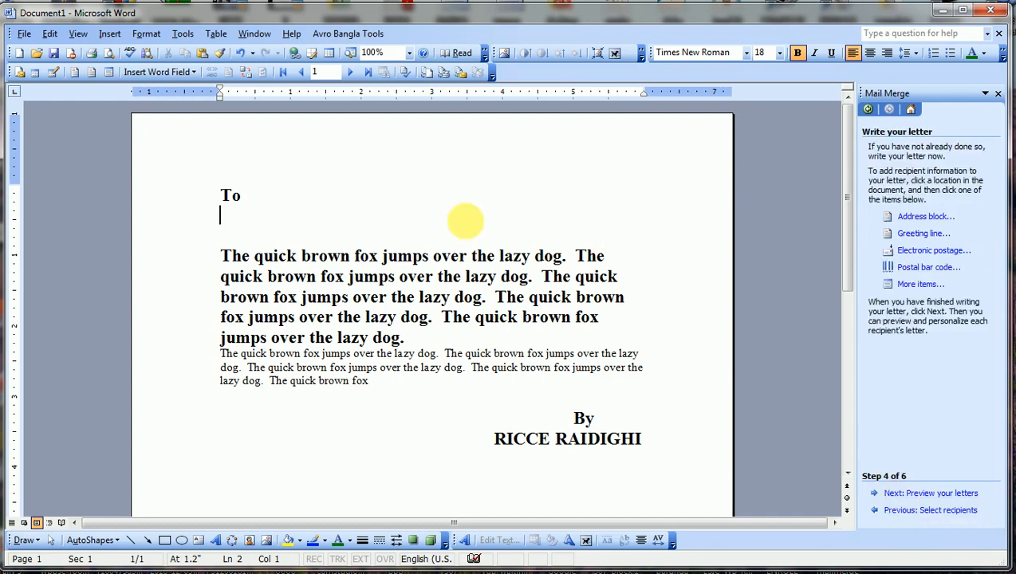
click(917, 284)
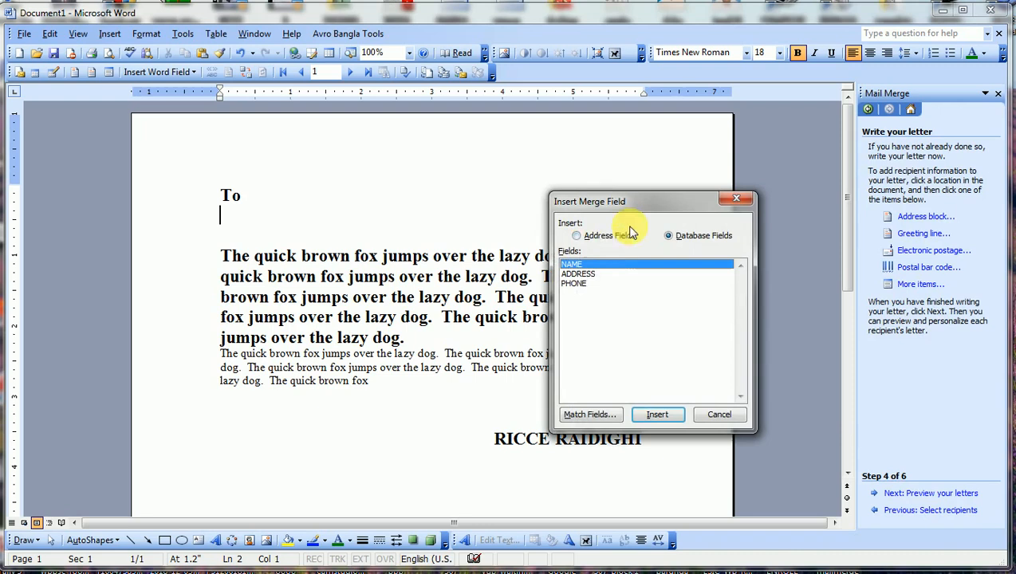
click(658, 414)
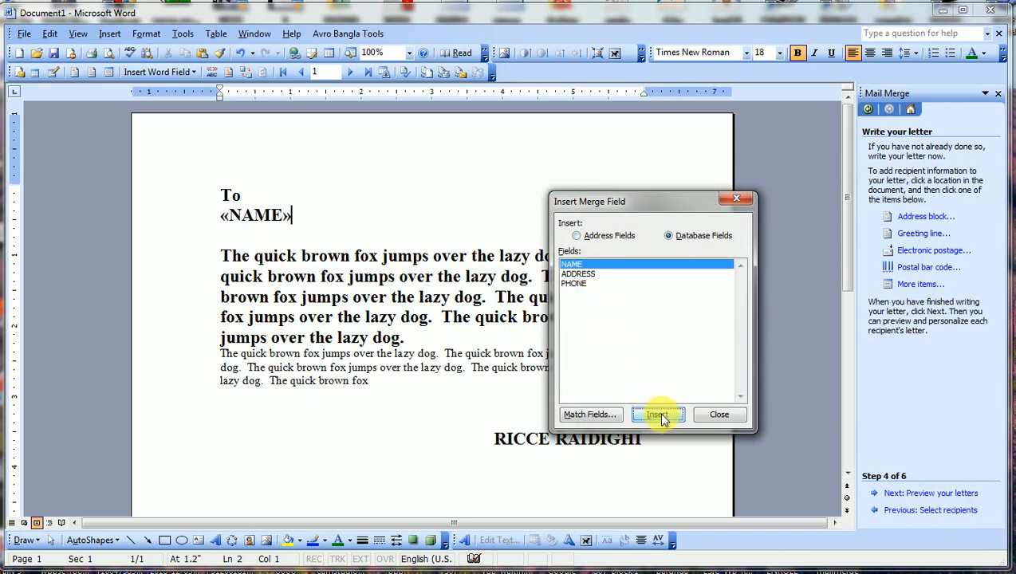
click(721, 419)
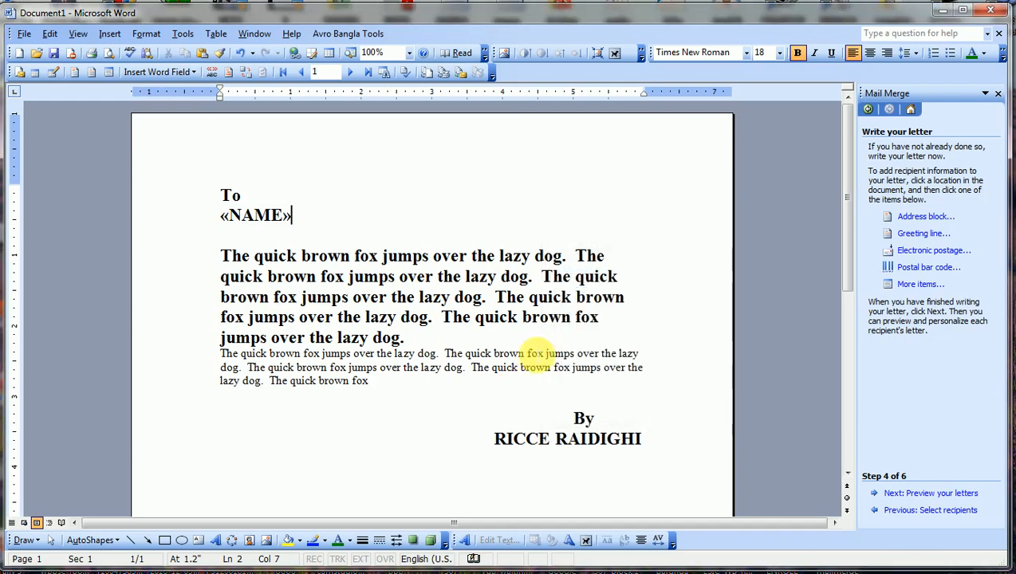
click(682, 441)
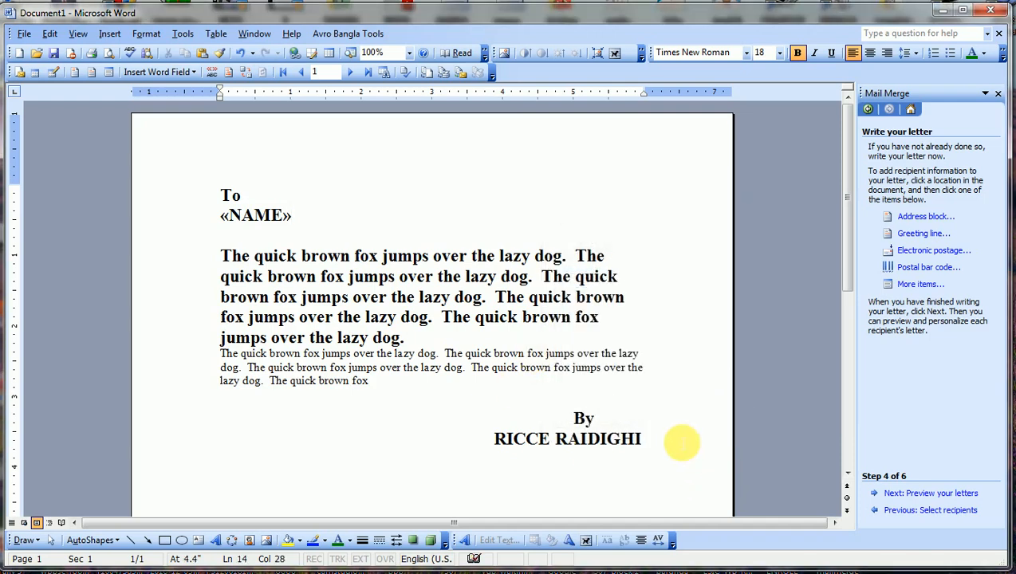
On a new line below the signature, insert the «NAME» and «ADDRESS» merge fields.
key(Return)
scroll(702, 444, down, 1)
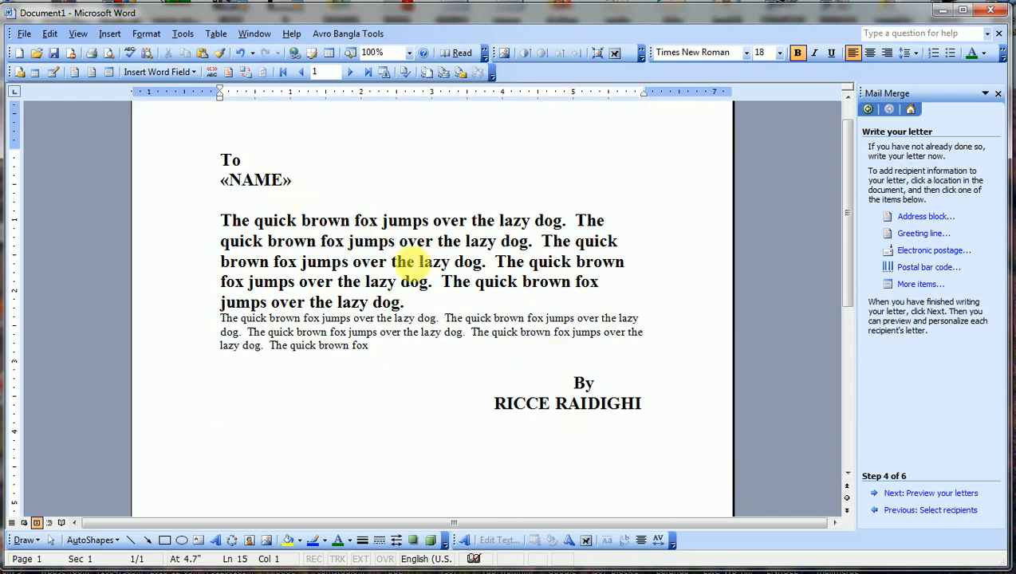
click(918, 284)
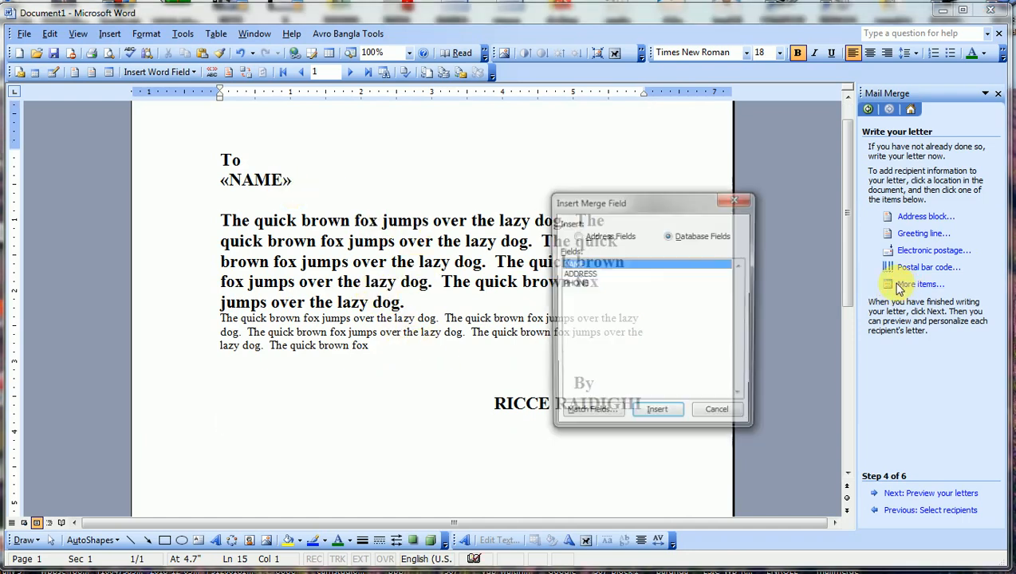
click(656, 414)
click(581, 273)
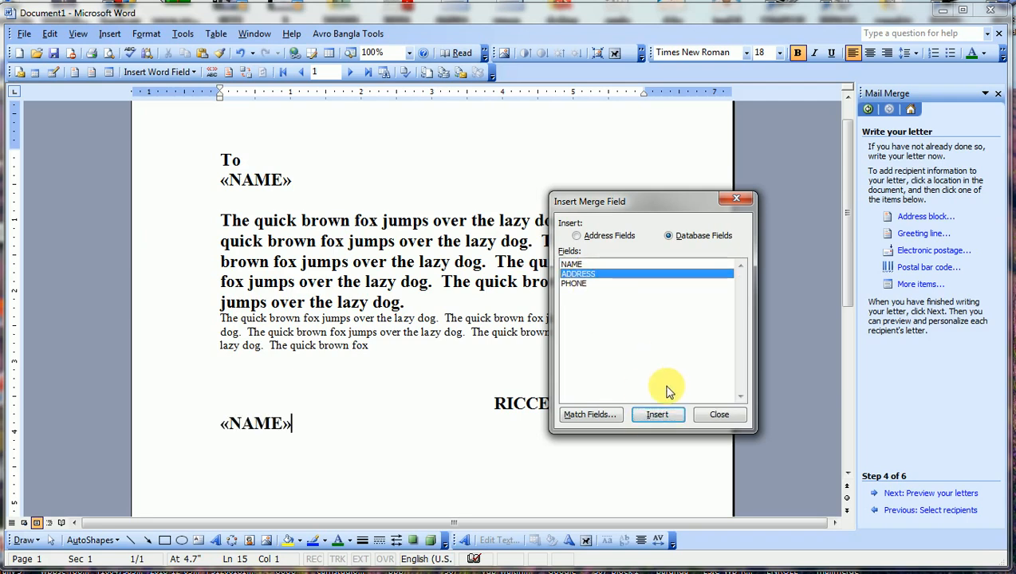
click(667, 418)
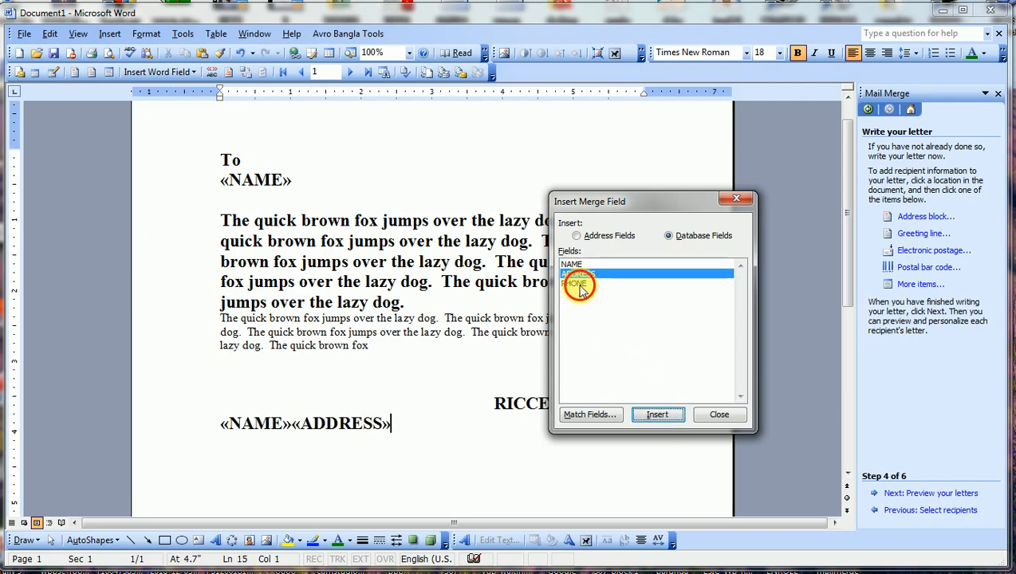
click(583, 283)
Add «PHONE», then put «NAME», «ADDRESS» and «PHONE» on separate lines after a blank line.
click(657, 415)
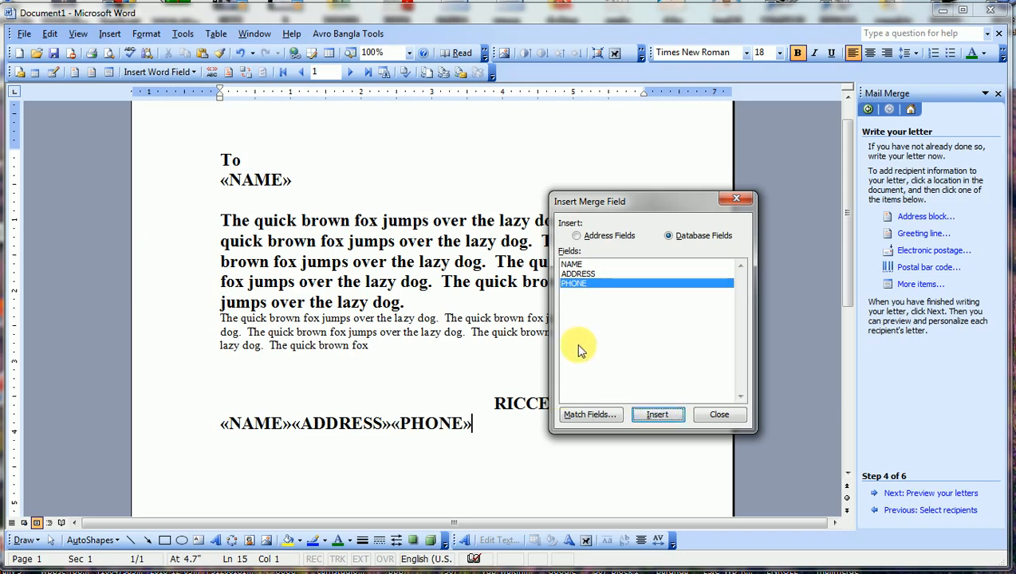
click(719, 415)
click(396, 432)
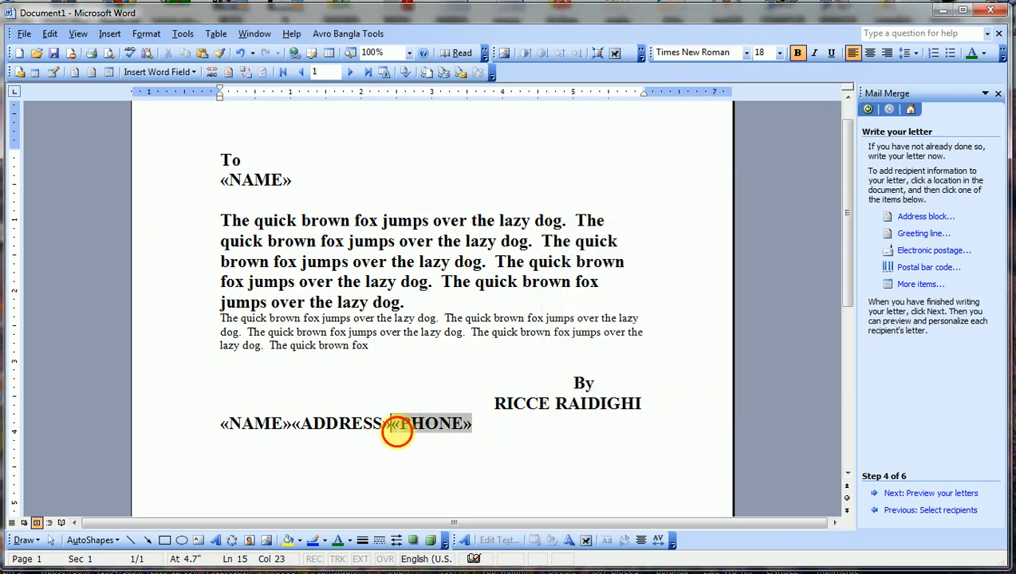
key(Return)
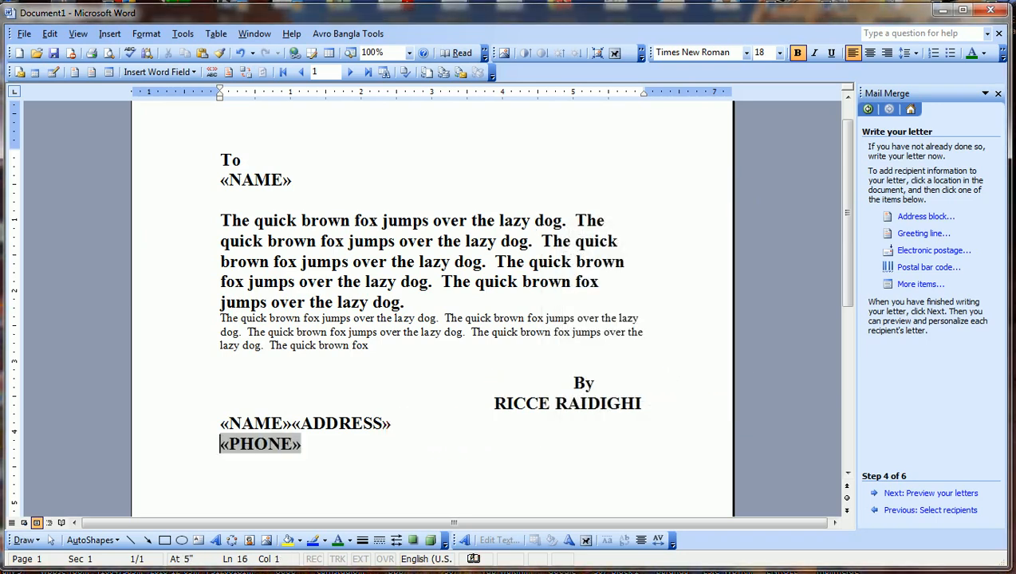
click(304, 424)
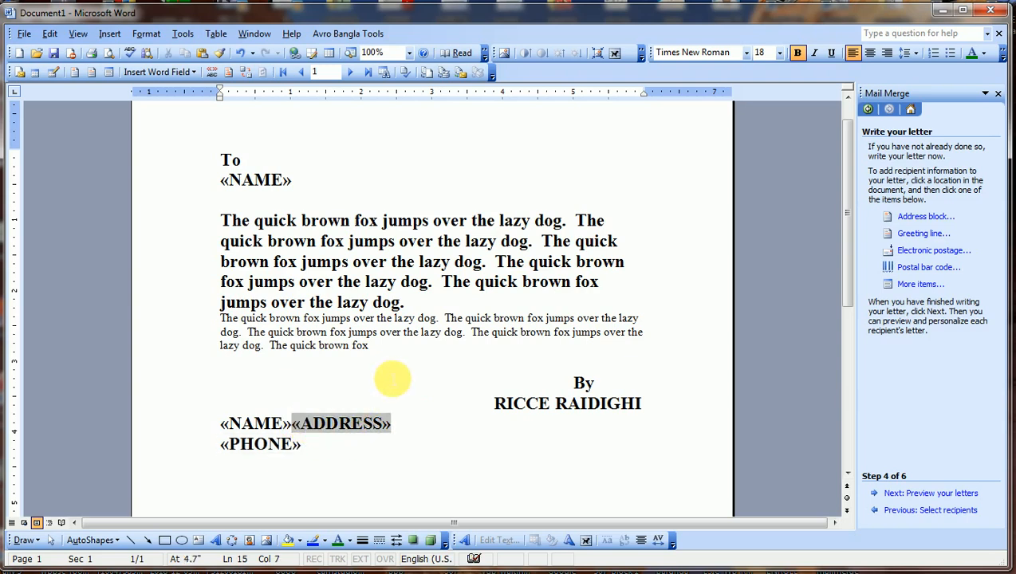
key(Return)
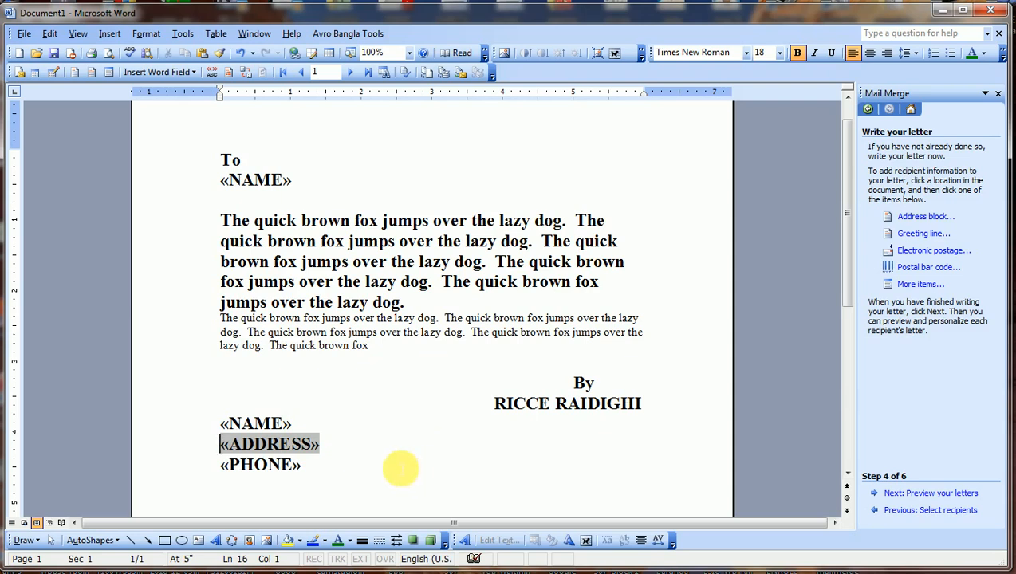
click(221, 426)
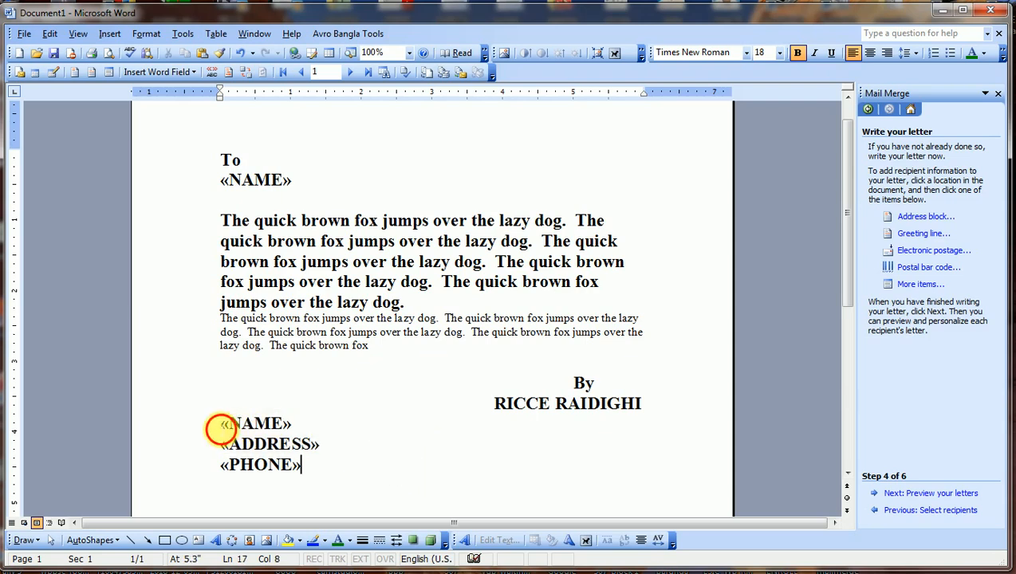
key(Return)
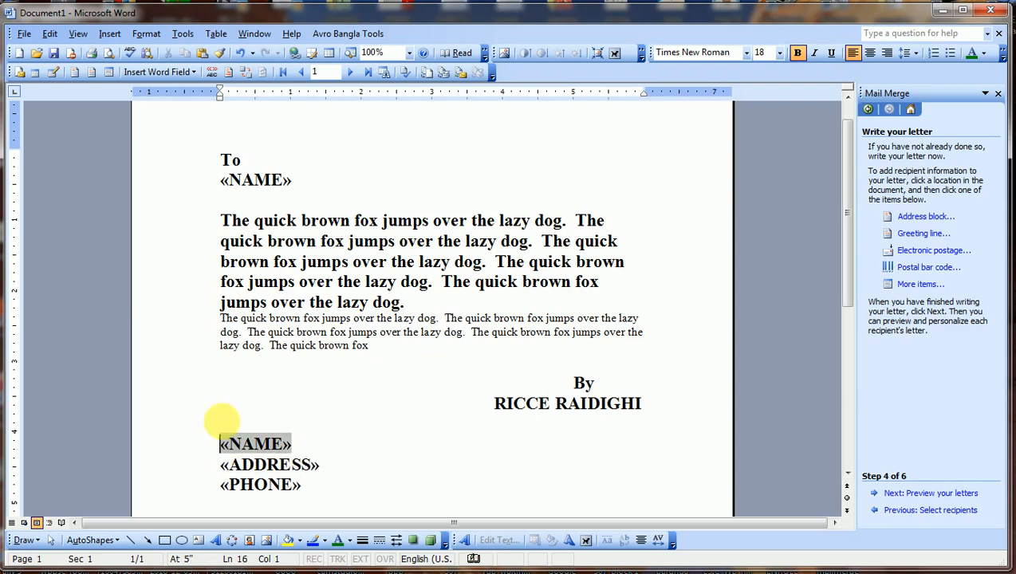
click(352, 482)
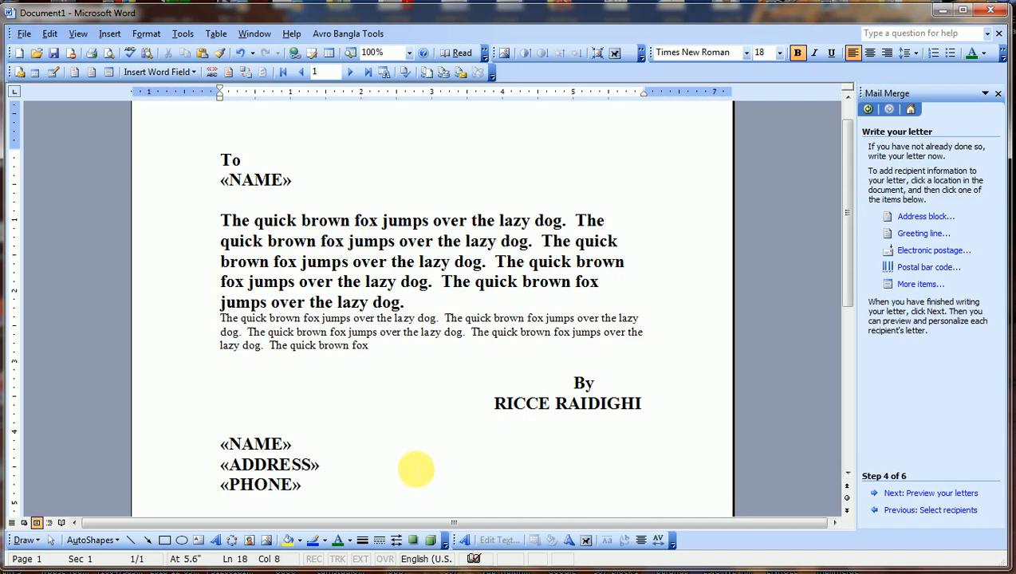
scroll(416, 471, down, 1)
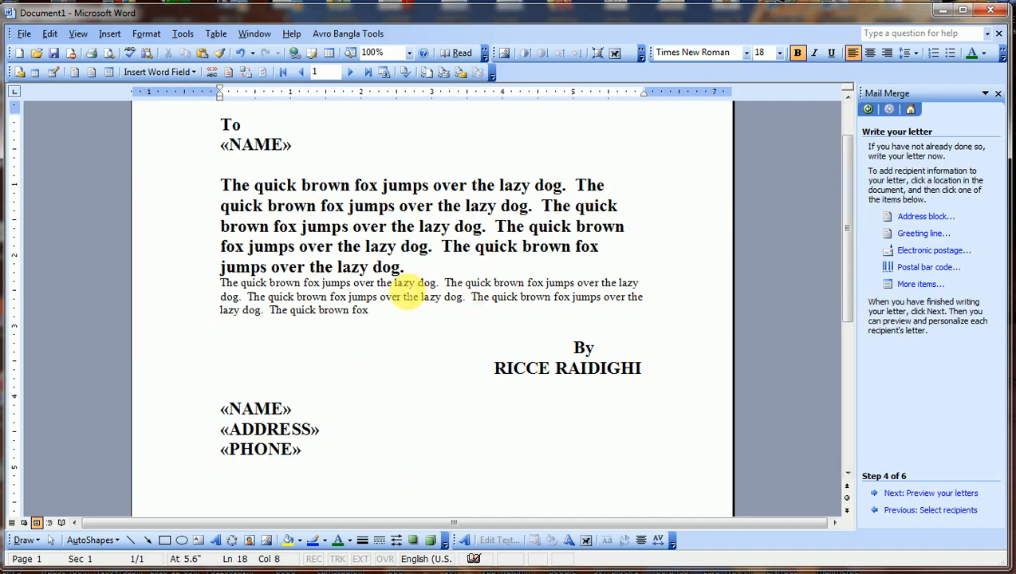
Preview the merged letters and page from recipient 1 through recipient 6 with the >> button.
click(897, 494)
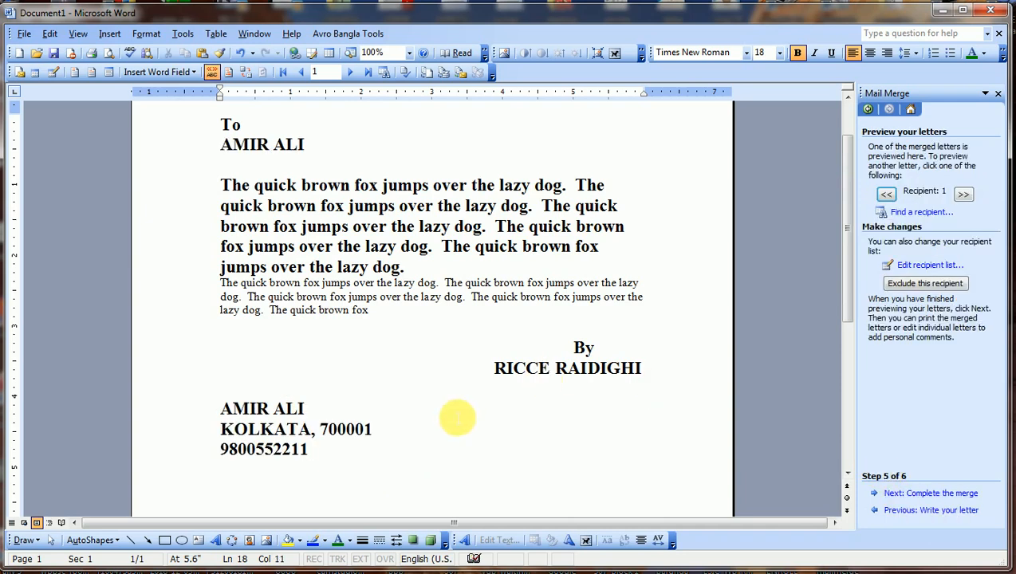
scroll(546, 423, up, 2)
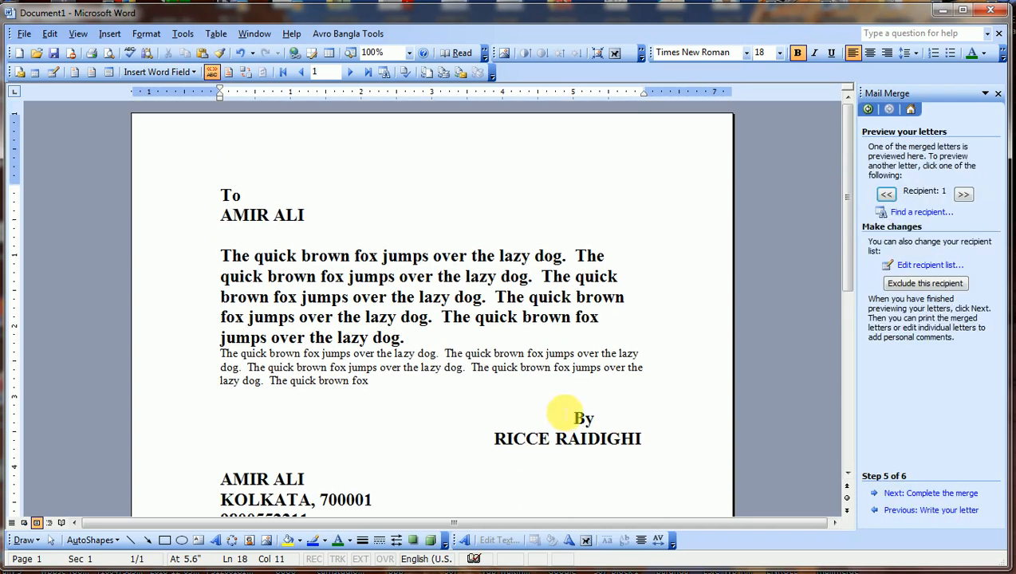
click(963, 196)
click(964, 196)
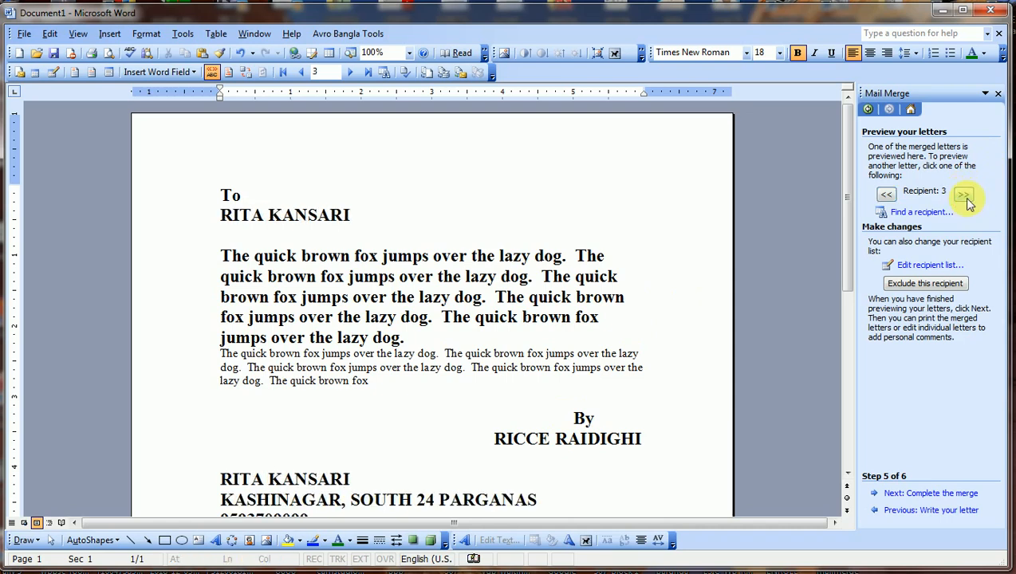
click(966, 197)
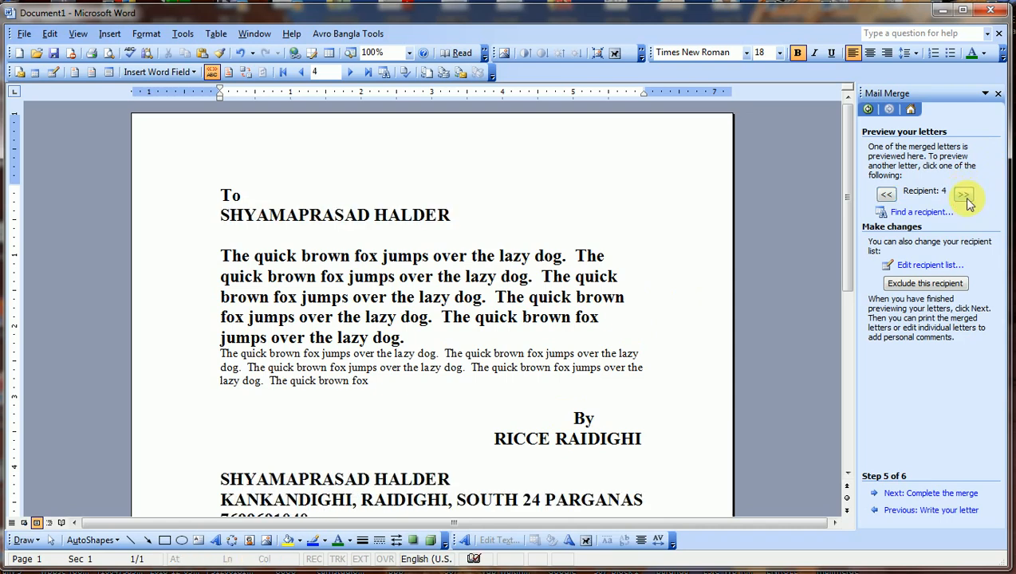
click(965, 198)
click(965, 197)
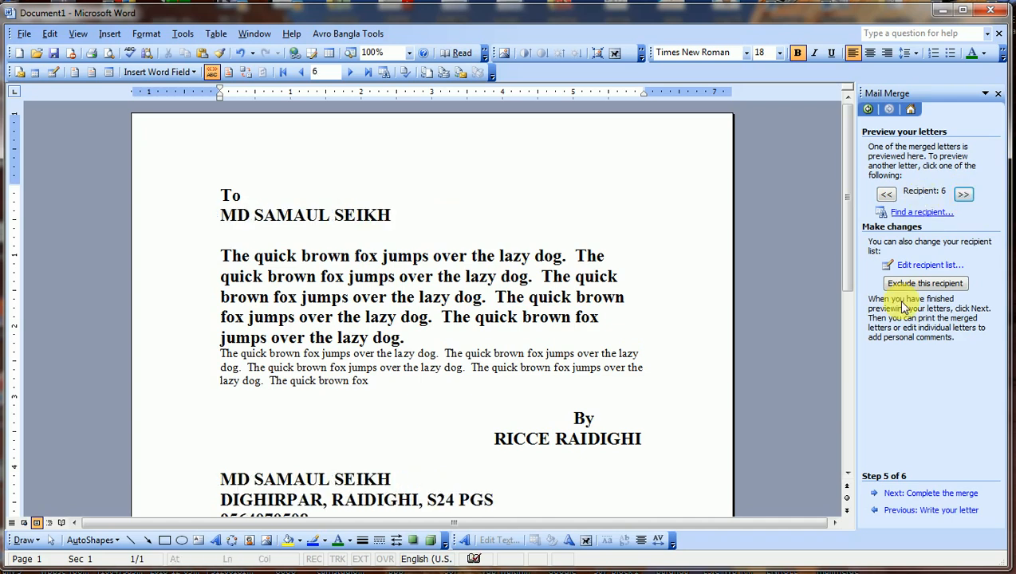
Complete the merge by editing individual letters for All records into a new Letters1 document.
click(907, 494)
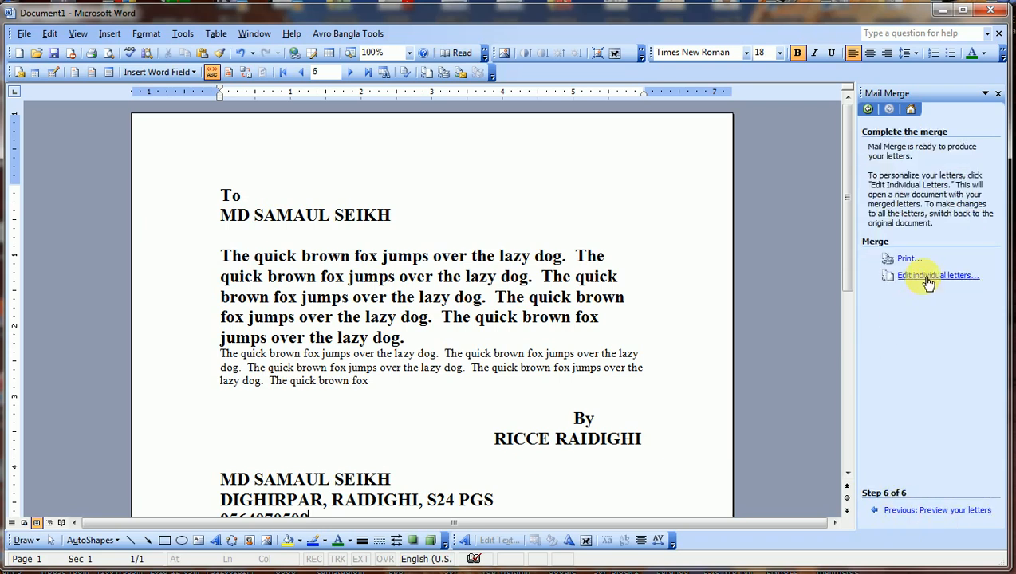
click(964, 279)
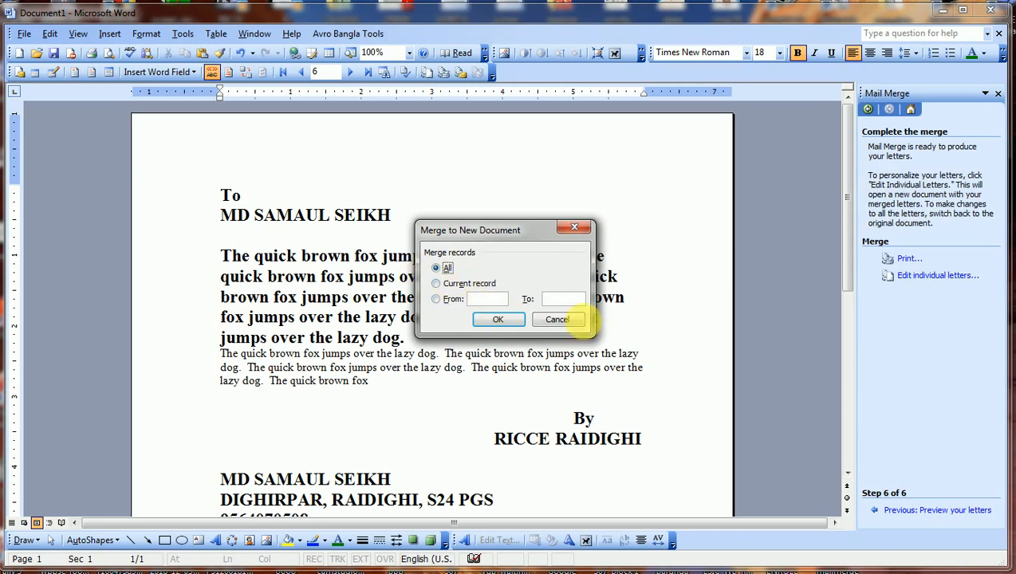
click(498, 320)
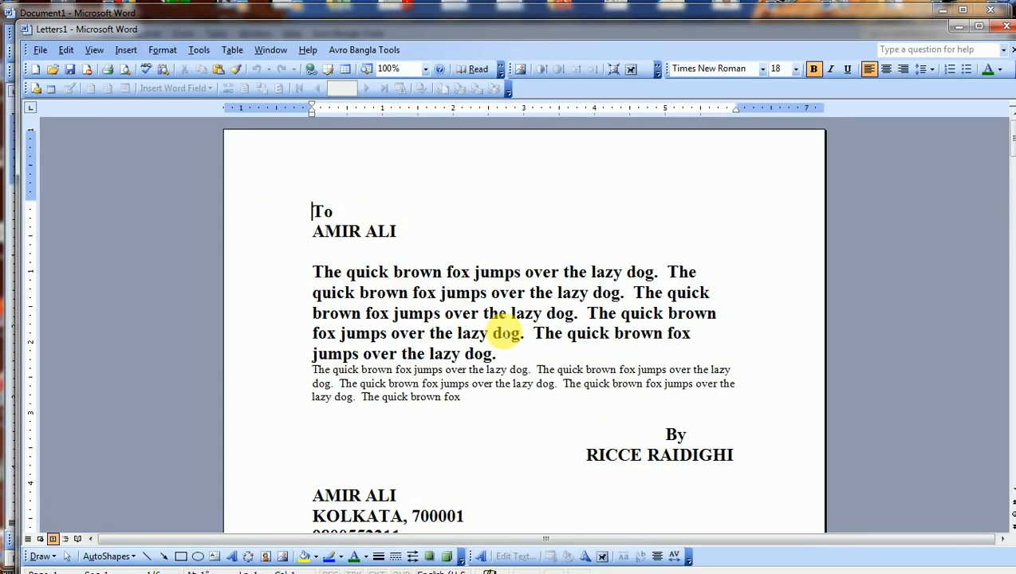
scroll(517, 335, down, 8)
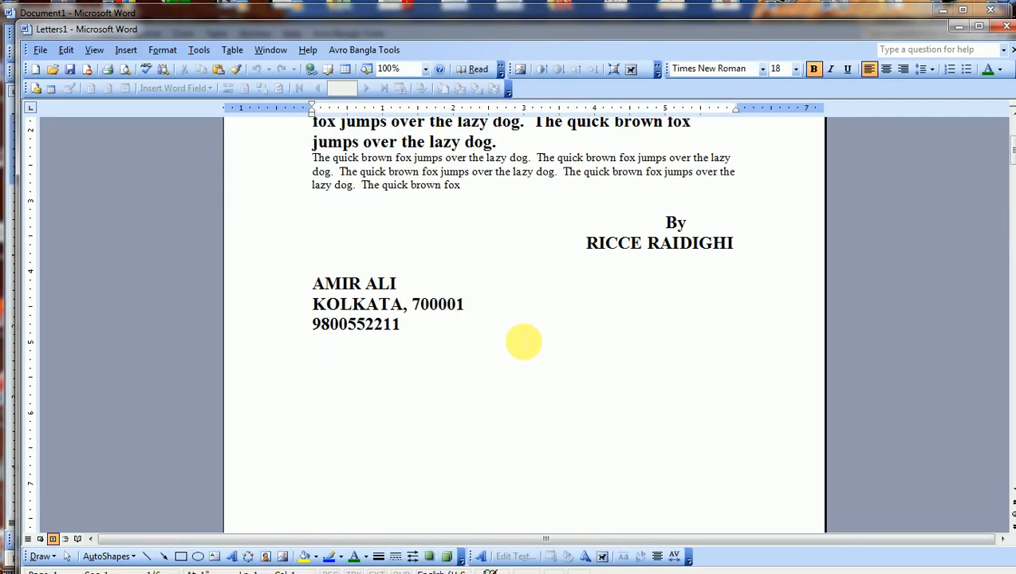
scroll(524, 345, down, 9)
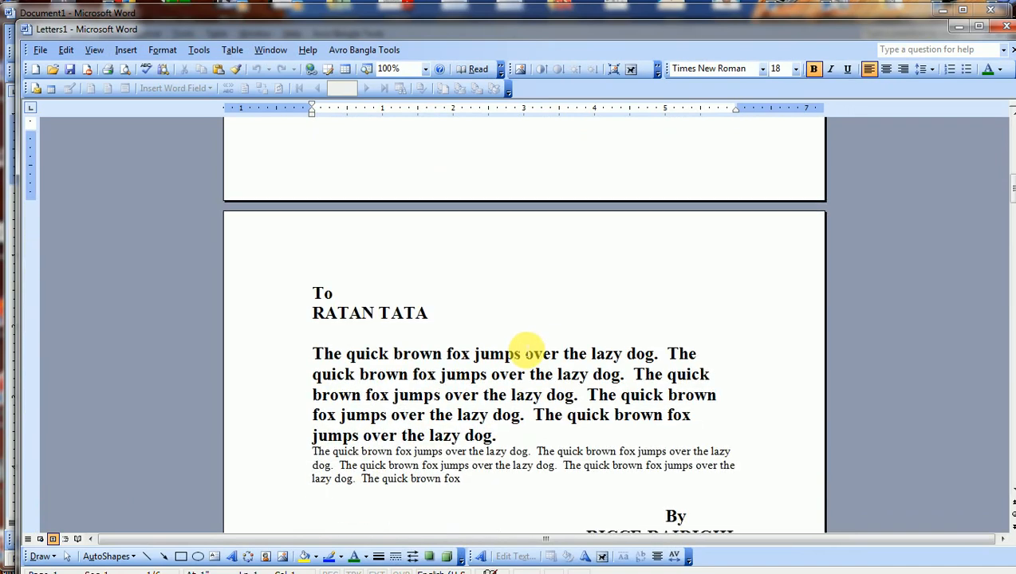
scroll(532, 351, down, 3)
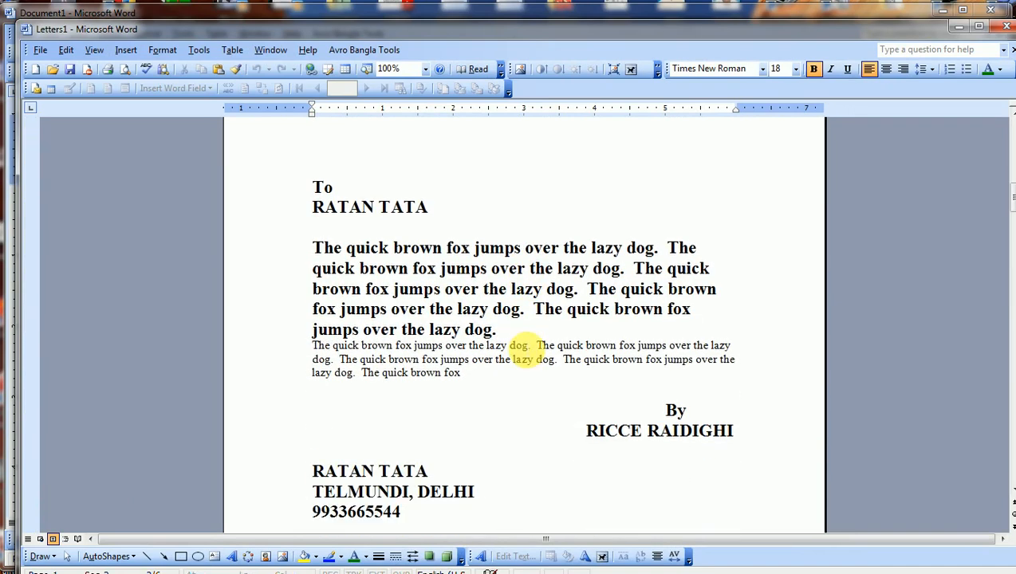
scroll(519, 352, down, 7)
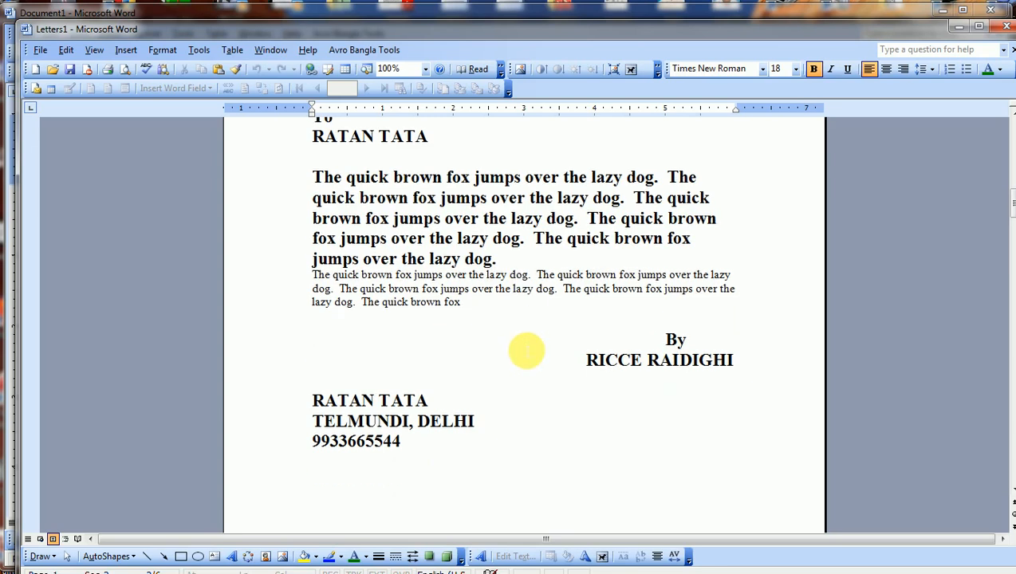
scroll(524, 355, down, 10)
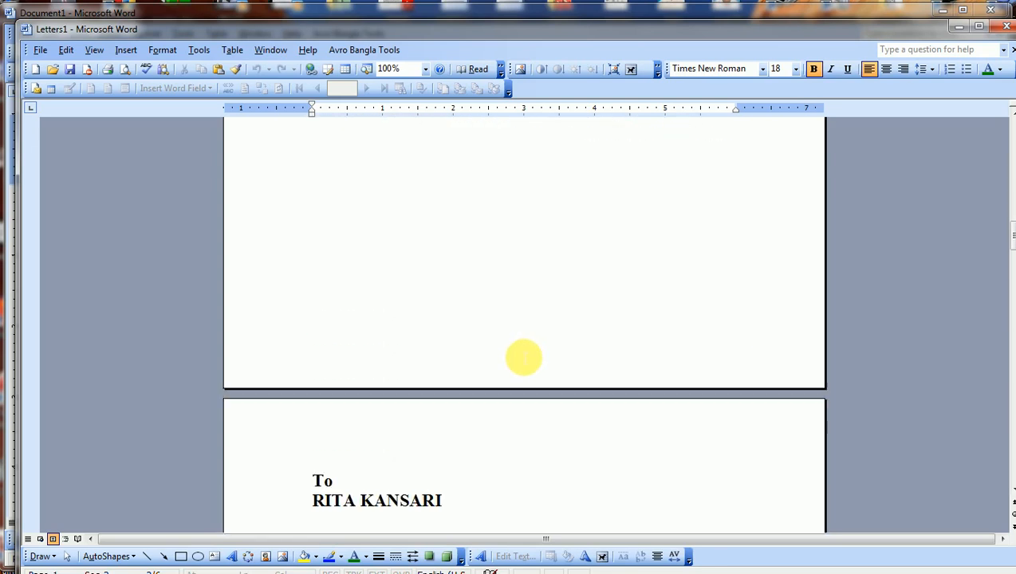
scroll(524, 359, down, 6)
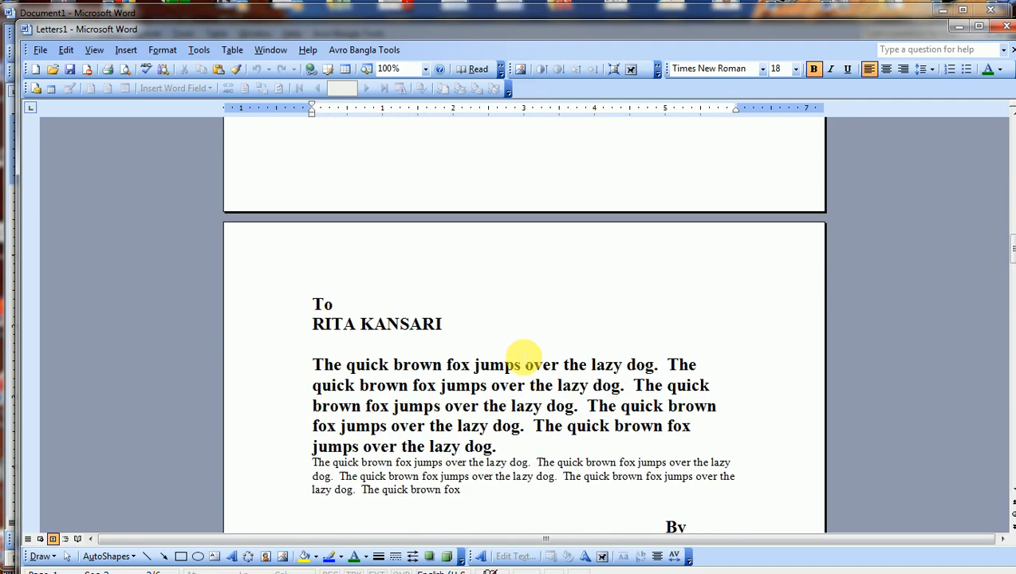
scroll(523, 359, down, 1)
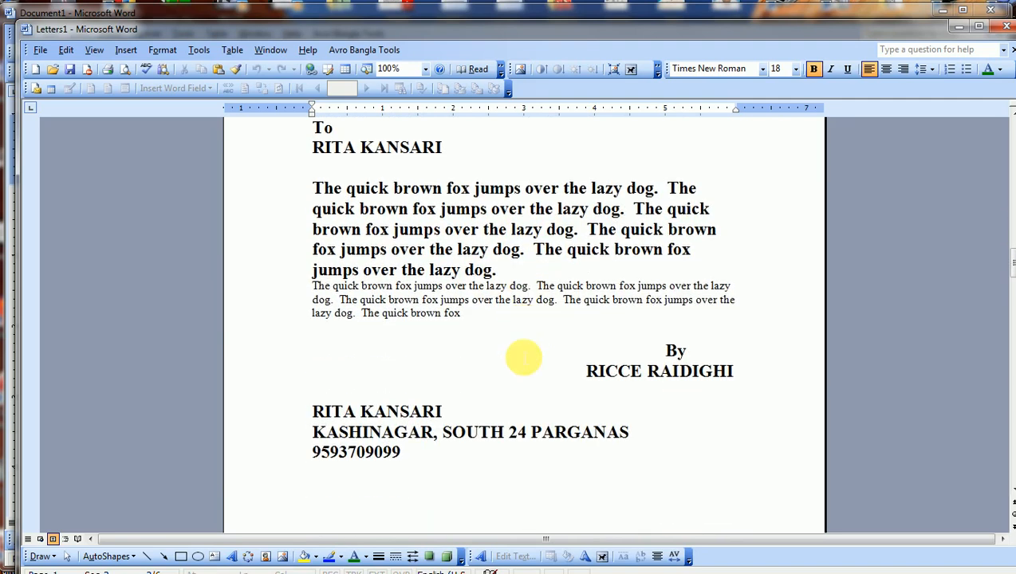
scroll(523, 357, down, 6)
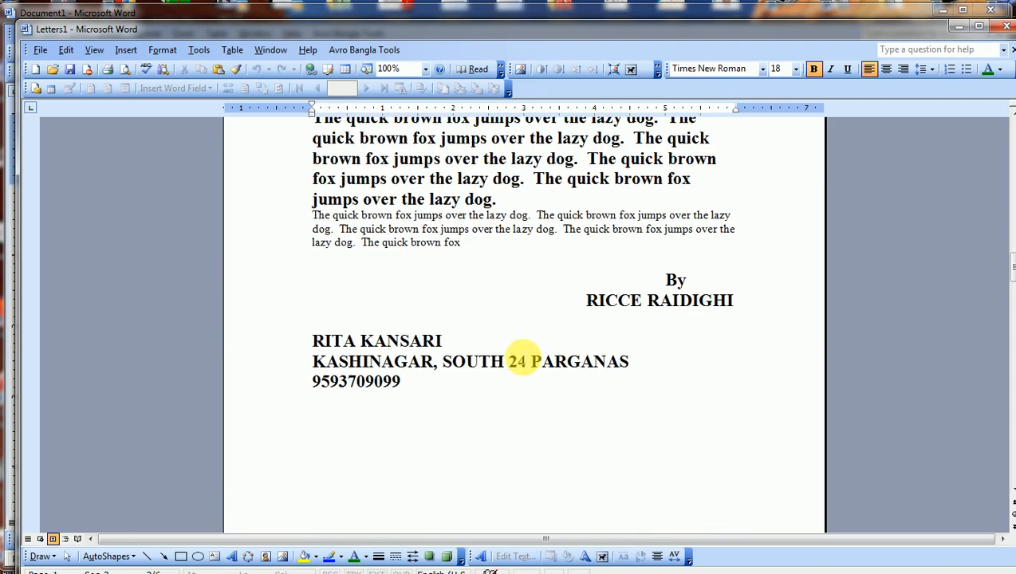
scroll(524, 358, down, 12)
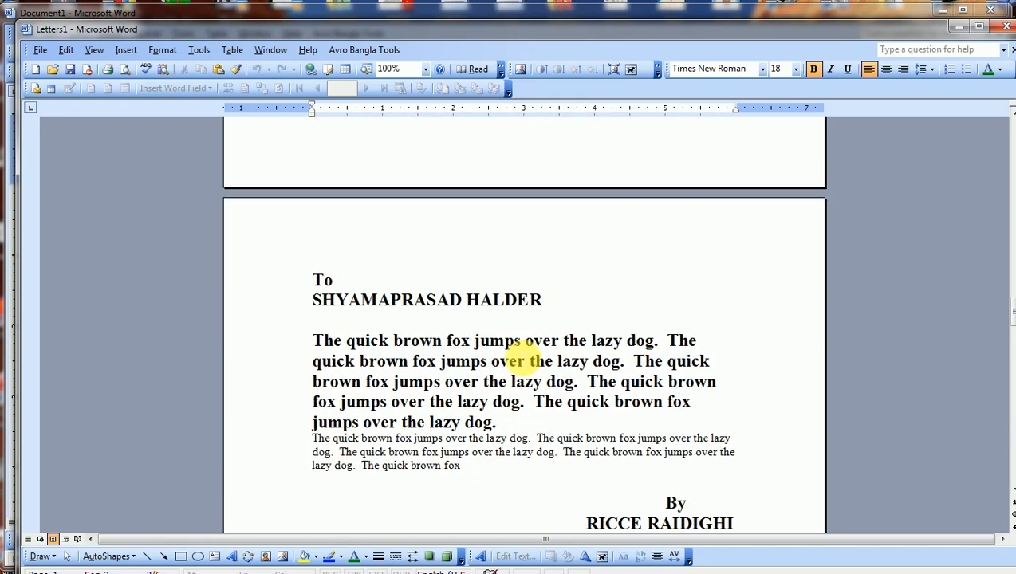
scroll(526, 359, down, 2)
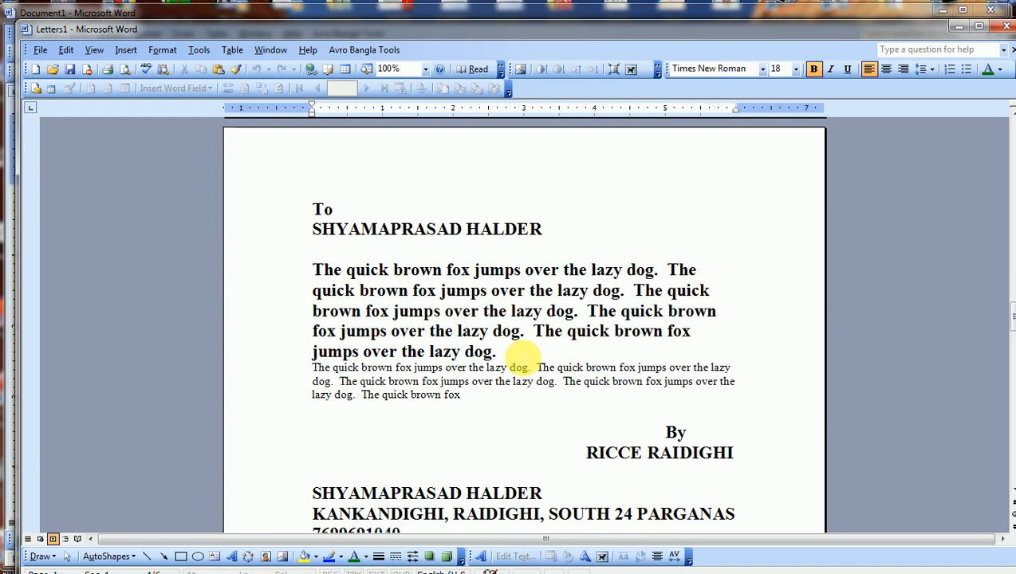
scroll(521, 356, down, 1)
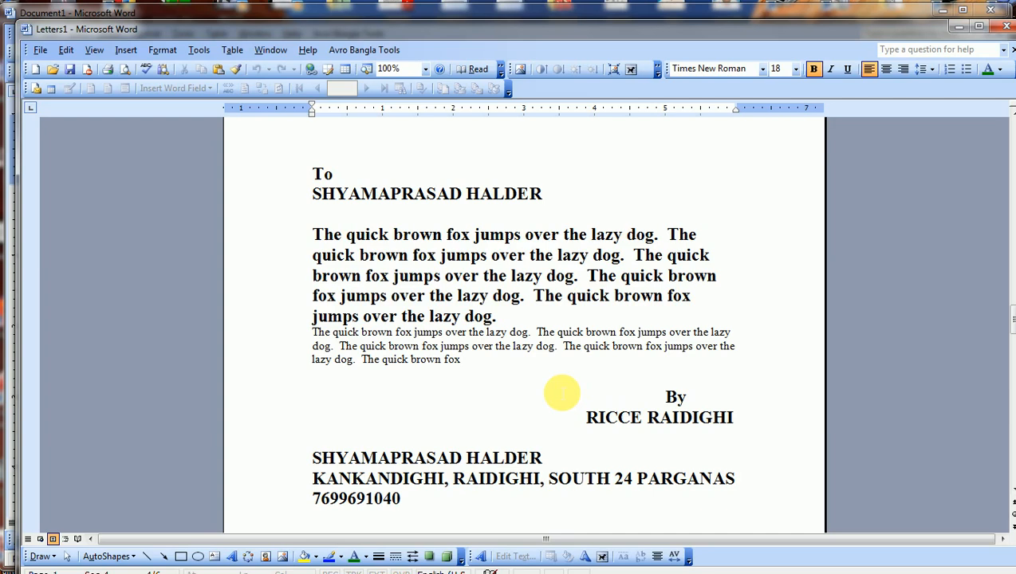
scroll(562, 392, down, 18)
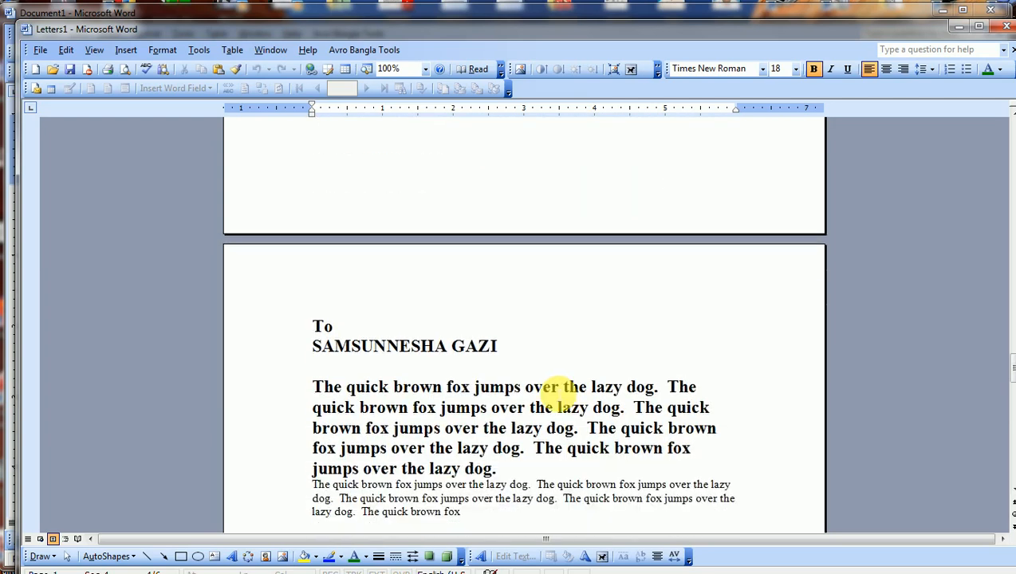
scroll(562, 389, down, 4)
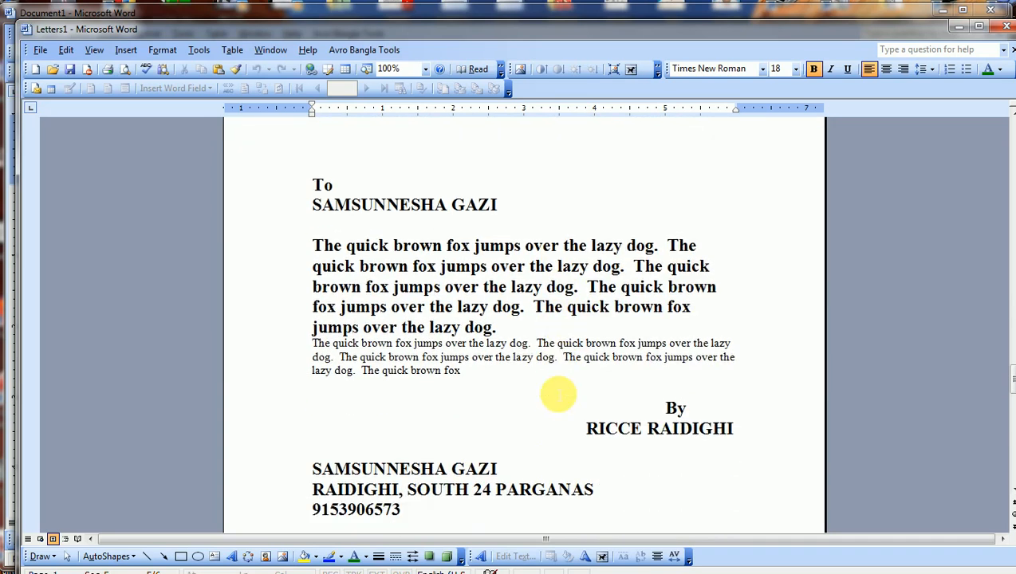
scroll(559, 395, down, 20)
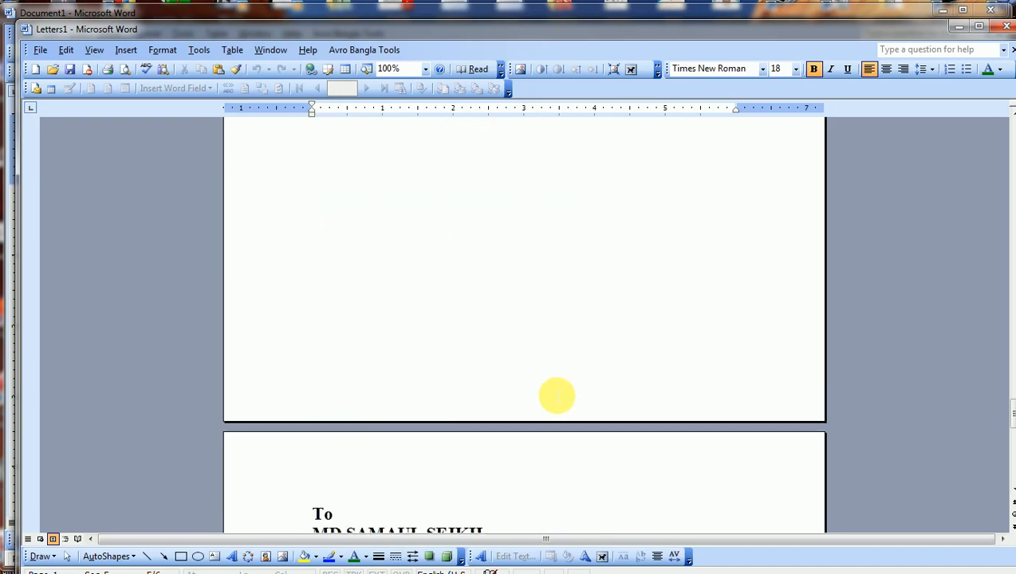
scroll(557, 395, down, 2)
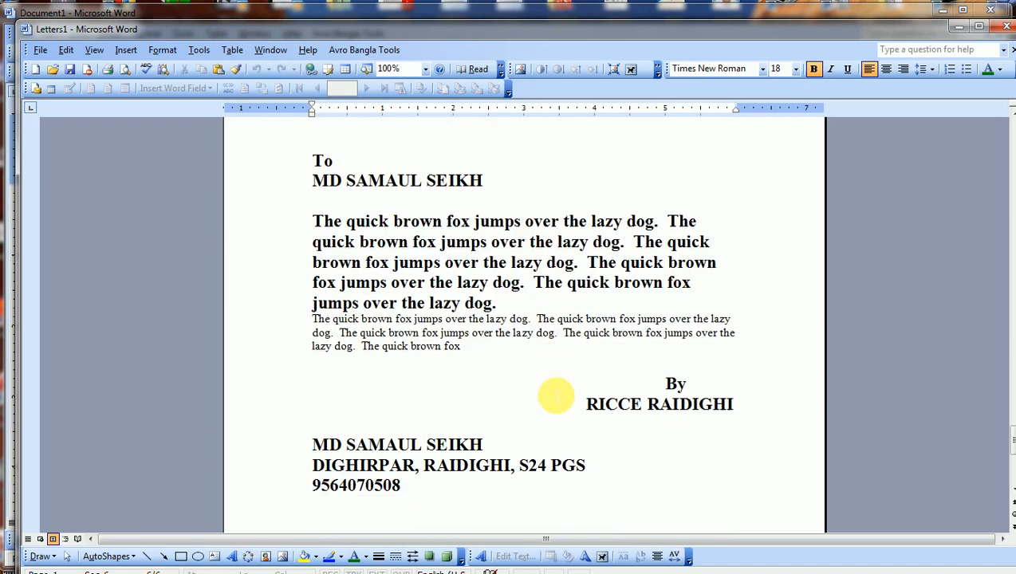
scroll(556, 395, down, 10)
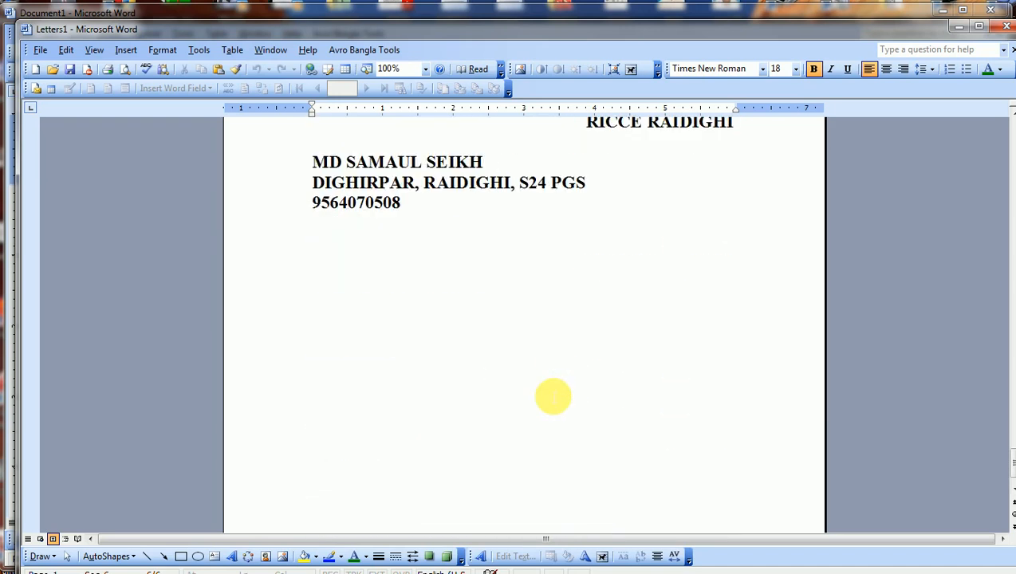
scroll(551, 399, up, 20)
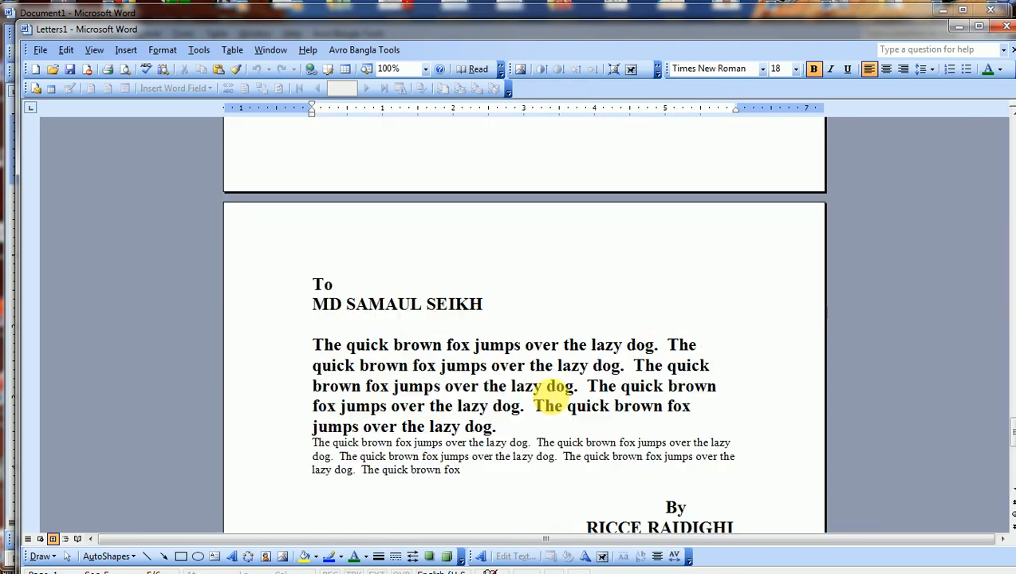
scroll(551, 395, up, 20)
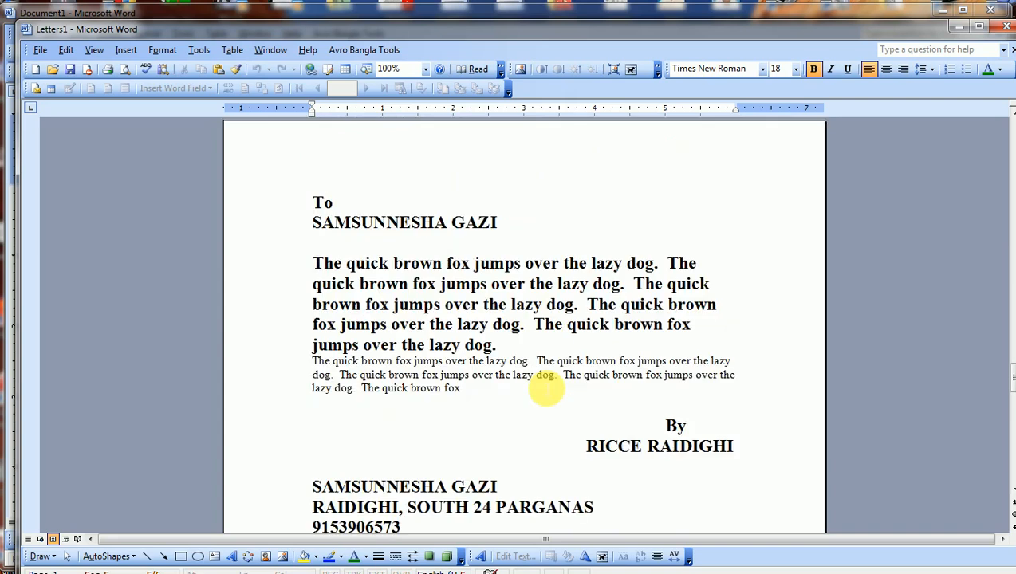
scroll(547, 389, up, 20)
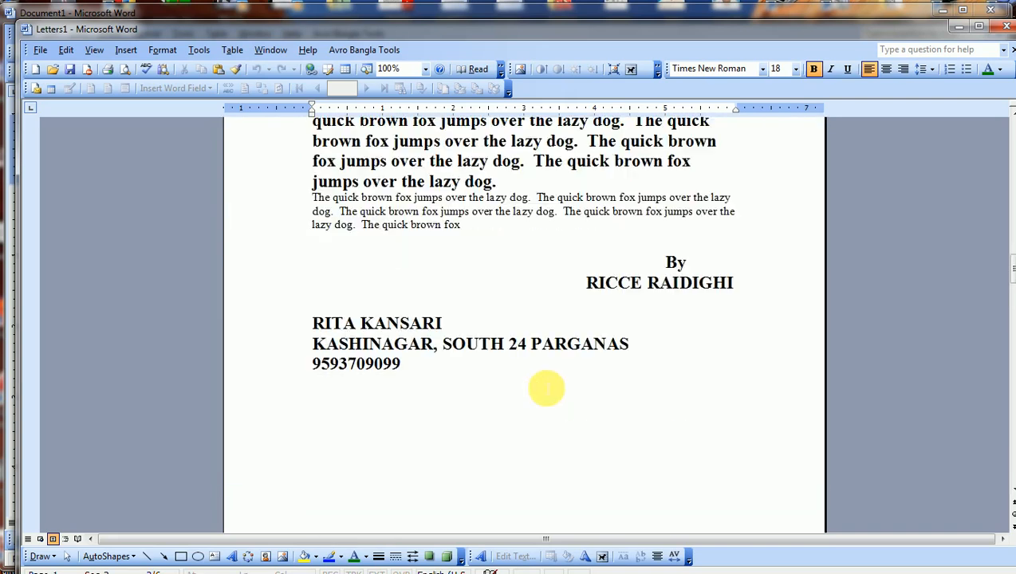
scroll(547, 389, up, 20)
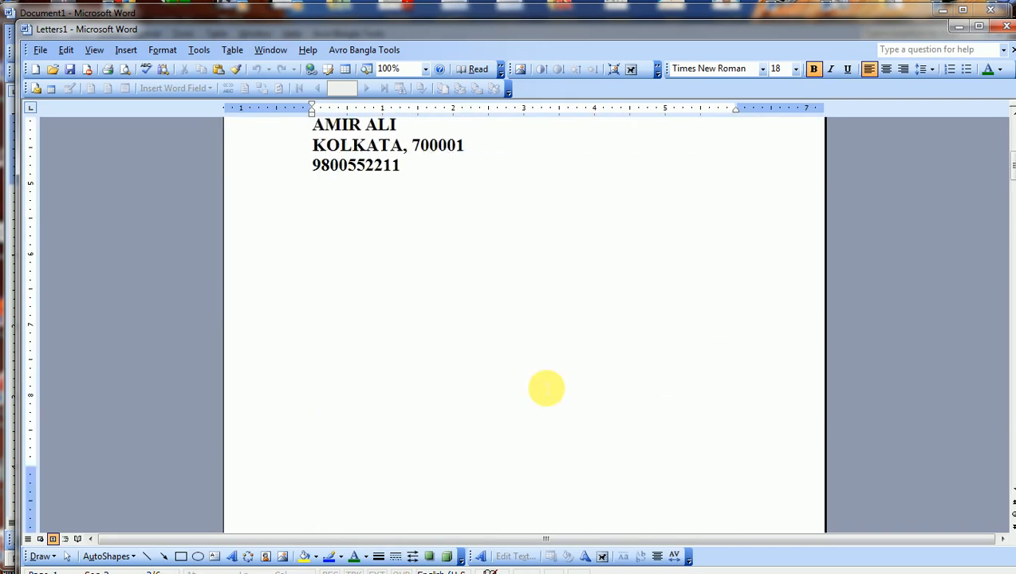
Use Save As to store the merged letters on the Desktop as MAIL MERGE.
click(40, 49)
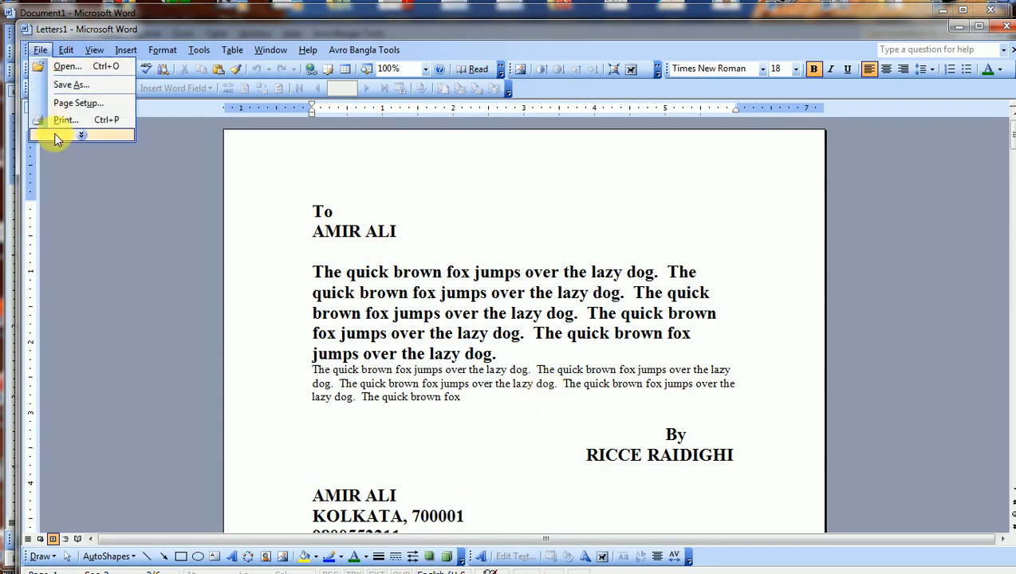
click(71, 84)
click(291, 262)
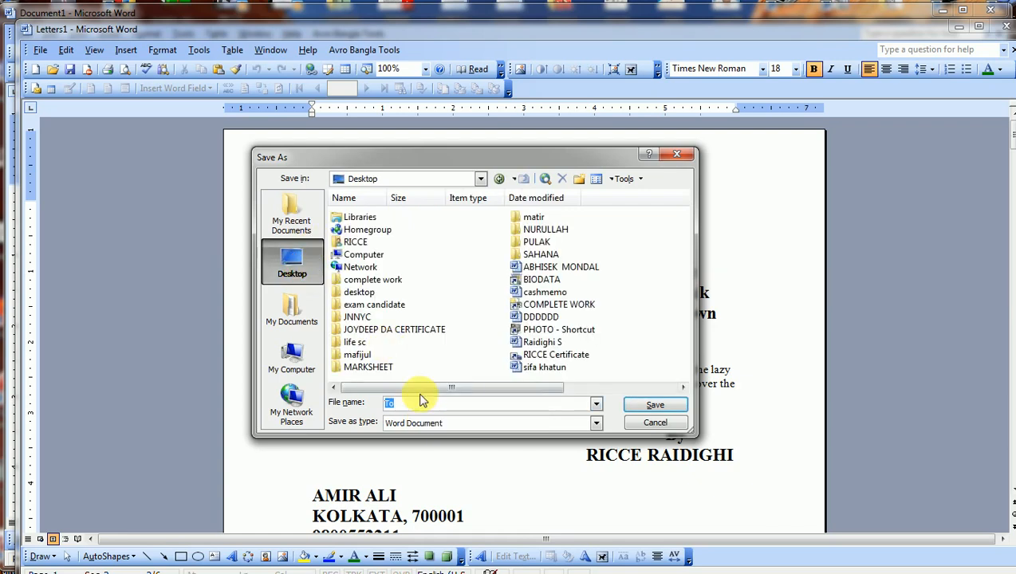
text(MAIL MERGE)
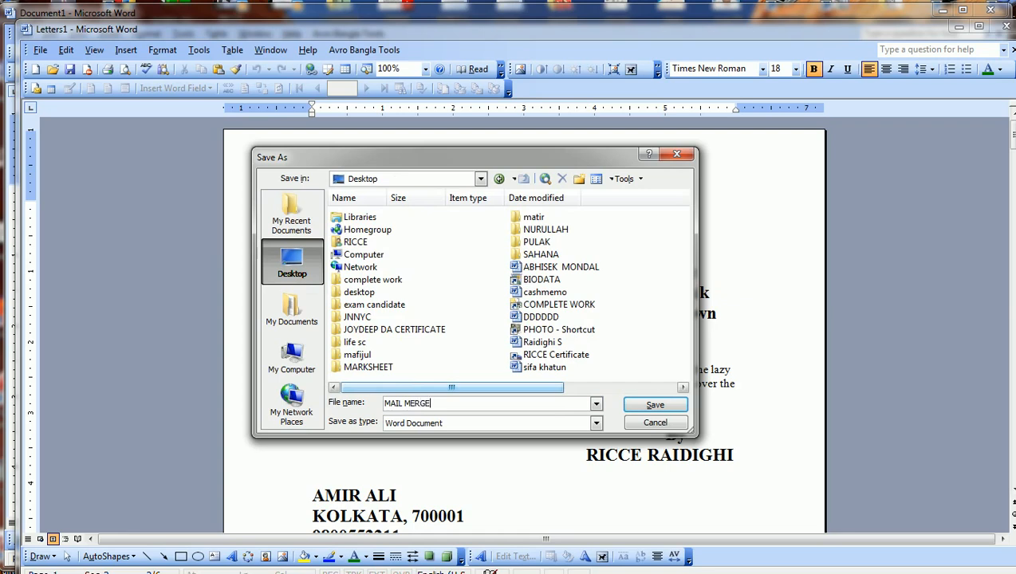
key(Return)
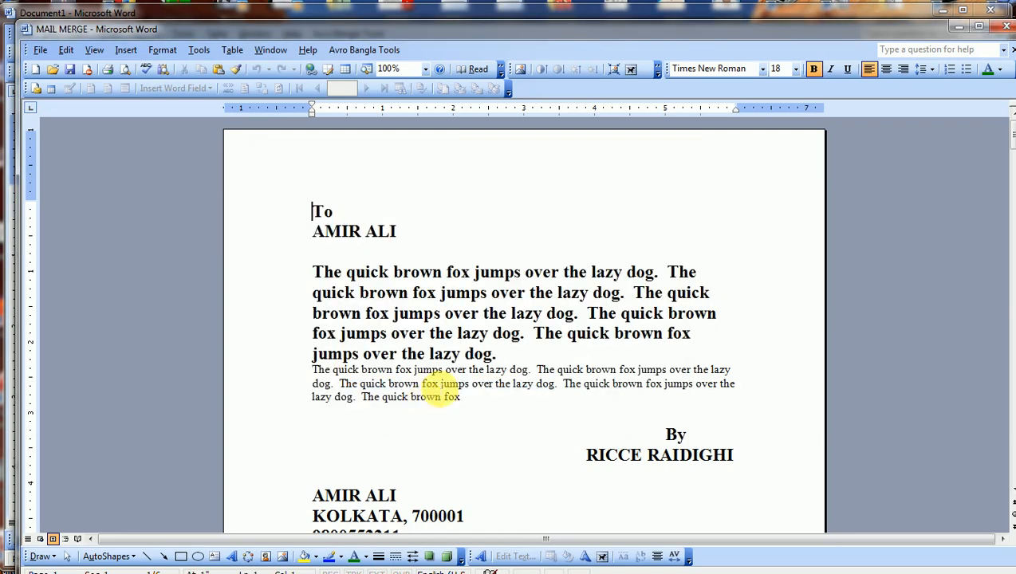
Close MAIL MERGE and Document1 without saving, then open the RICCE banner image from the taskbar.
click(1006, 29)
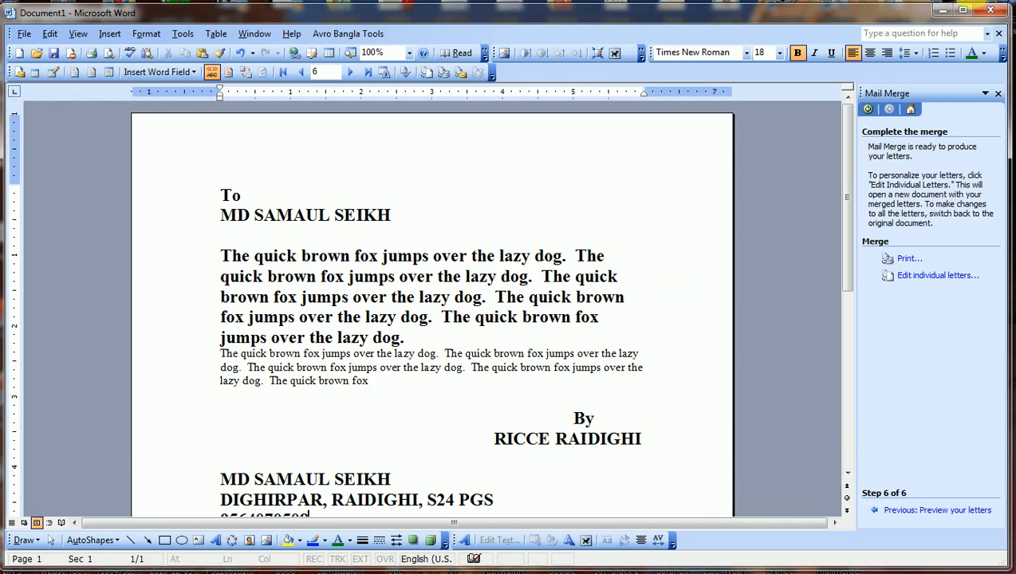
click(999, 32)
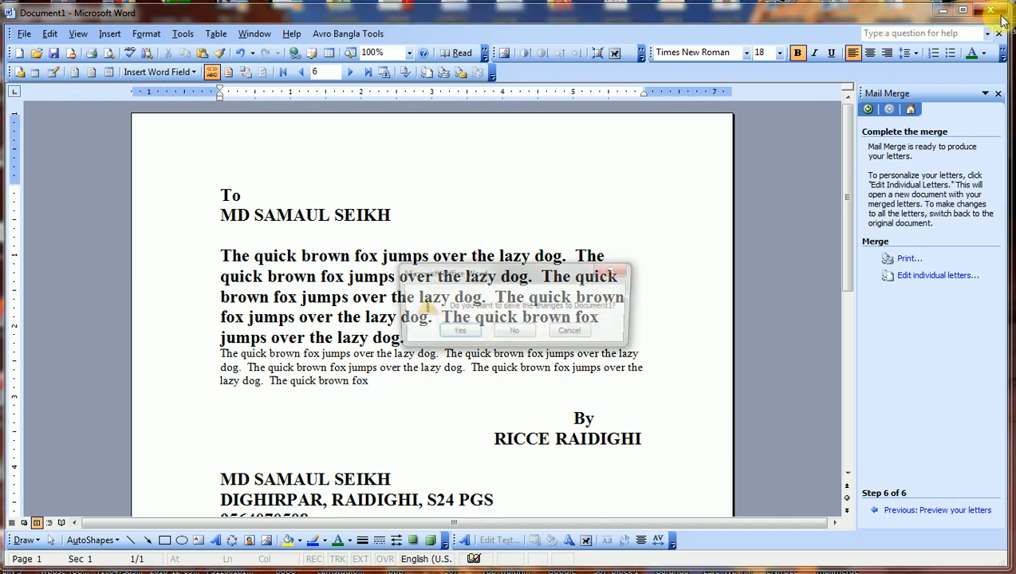
click(514, 335)
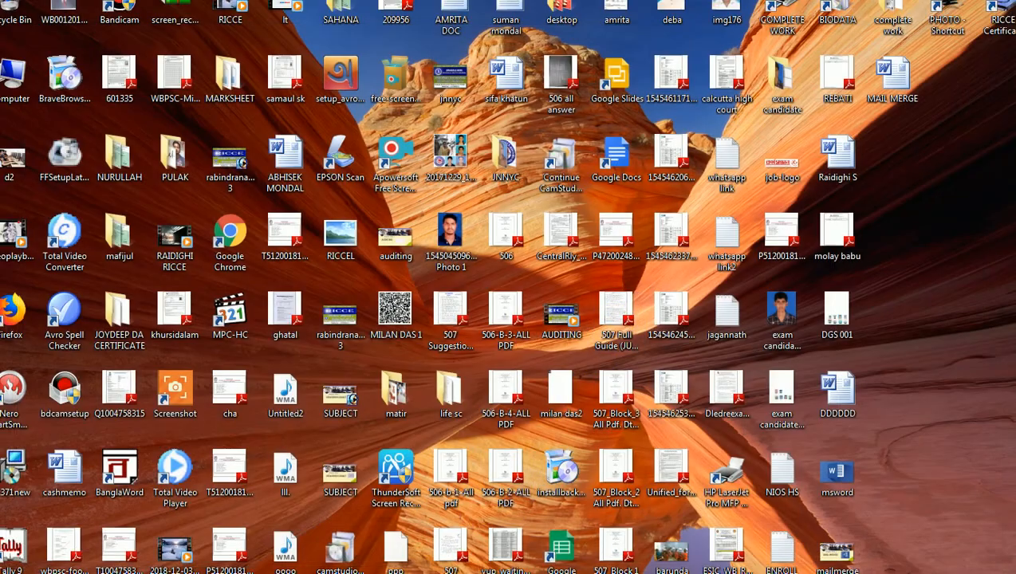
mouse_move(367, 573)
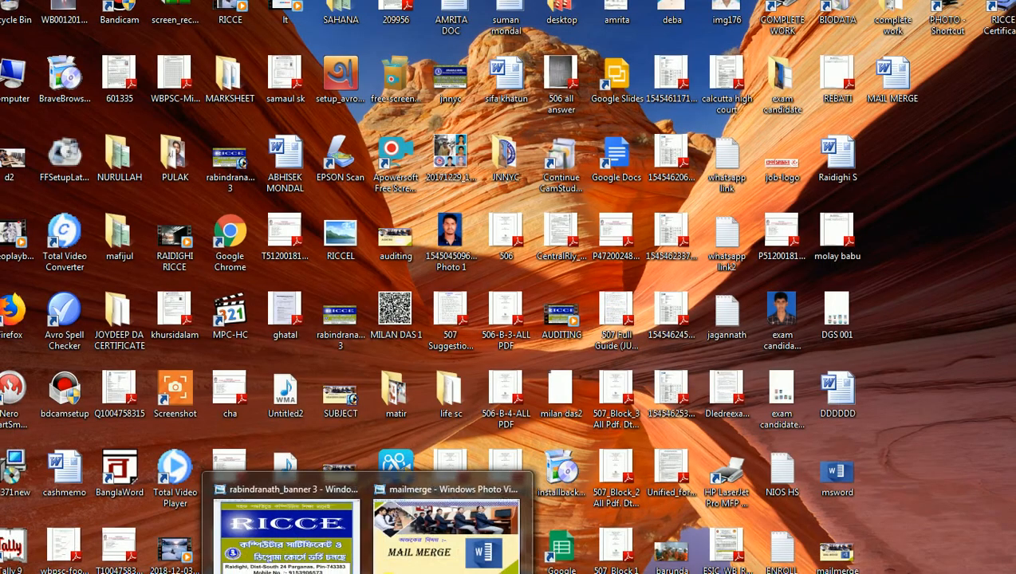
click(329, 554)
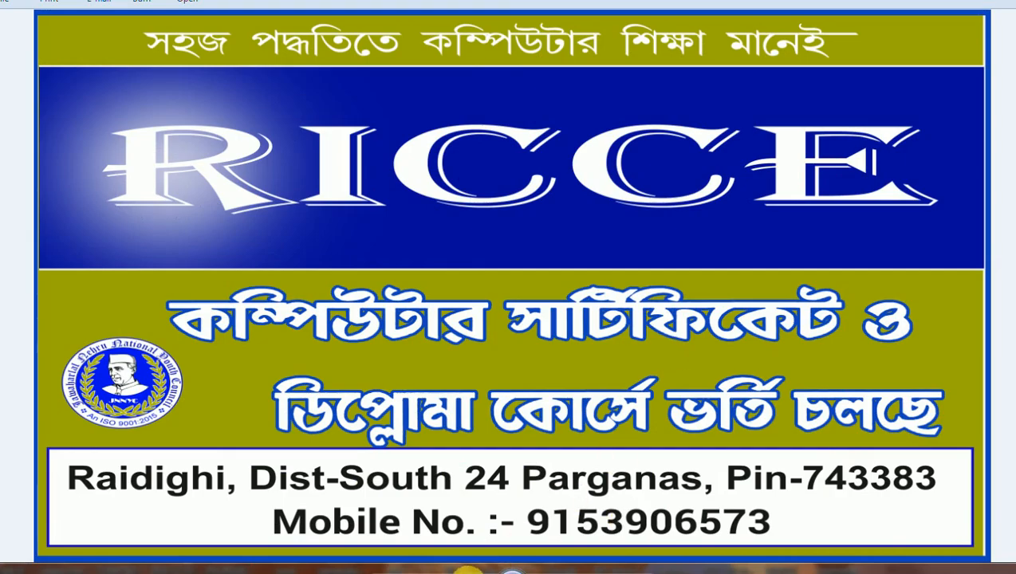